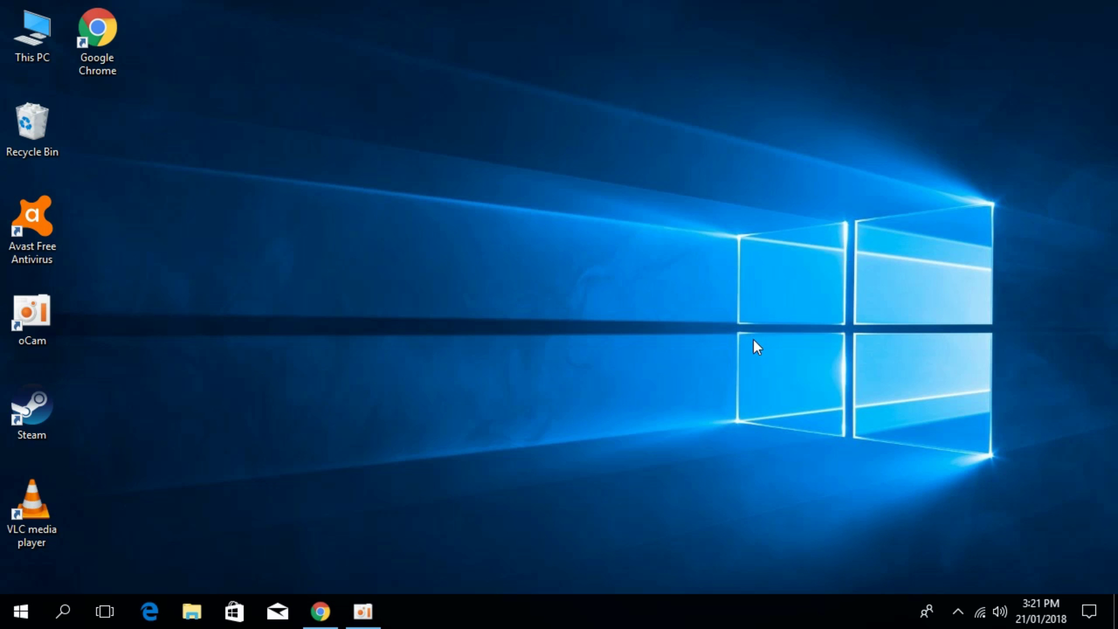
From the Chrome download page, download both the 32-Bit and 64-Bit api-ms-win-core-file-l2-1-0.dll zips
{"action": "left_click", "coordinate": [323, 610]}
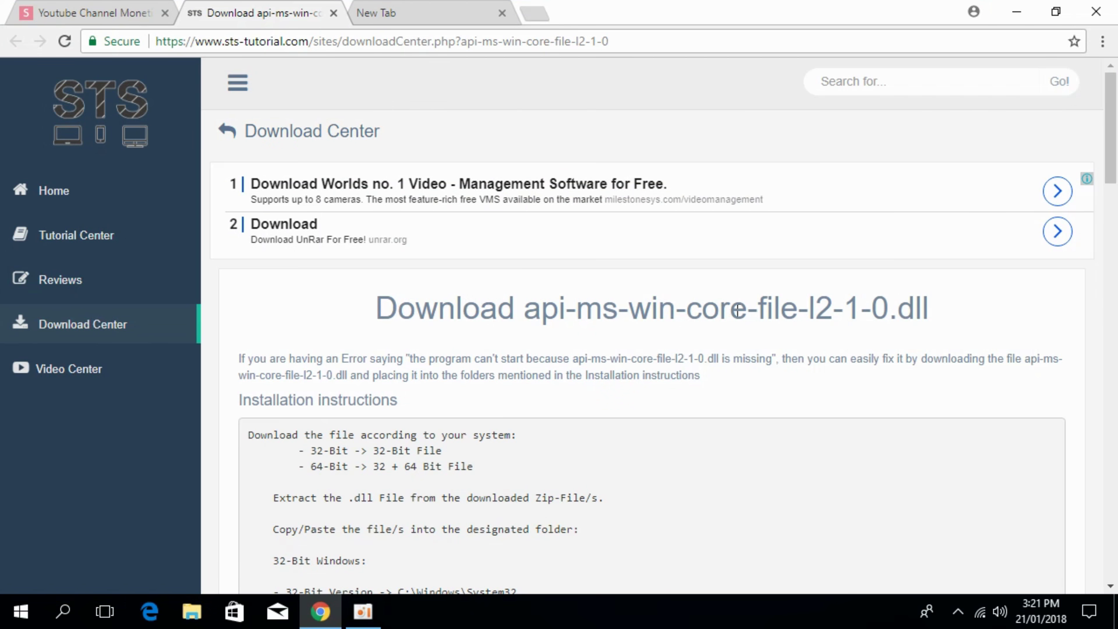
{"action": "scroll", "coordinate": [359, 435], "scroll_direction": "down", "scroll_amount": 3}
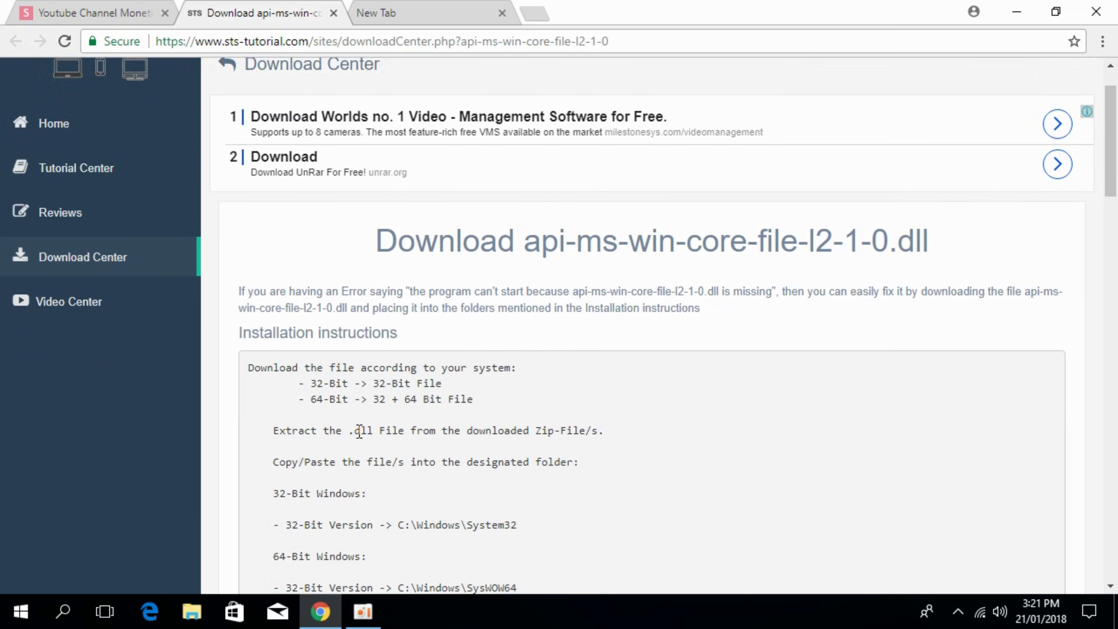
{"action": "scroll", "coordinate": [358, 432], "scroll_direction": "down", "scroll_amount": 3}
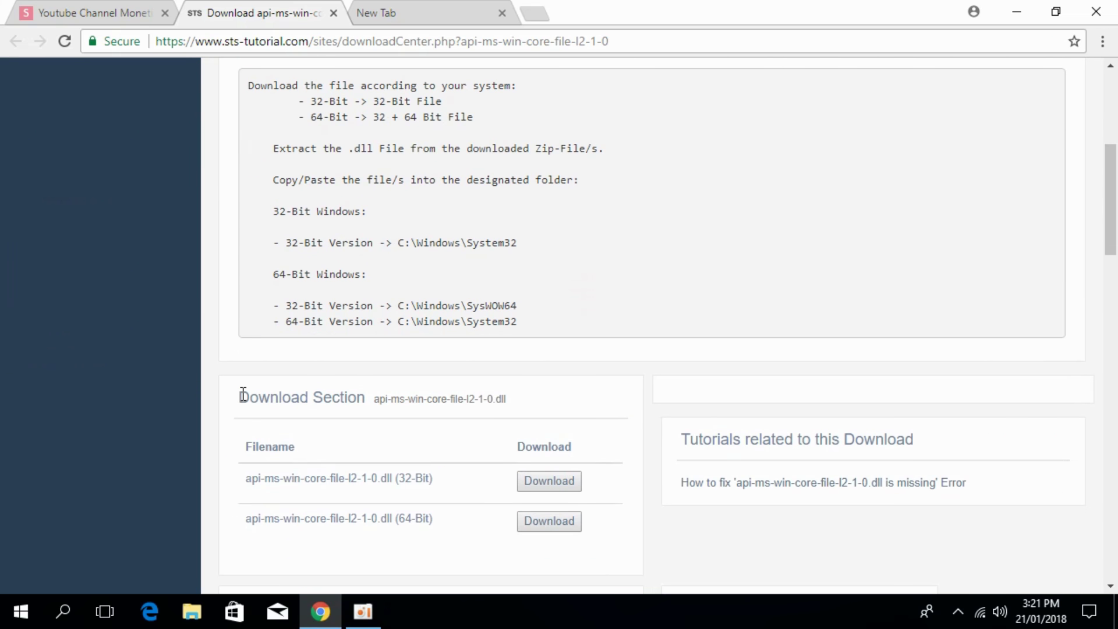
{"action": "left_click_drag", "start_coordinate": [242, 393], "coordinate": [367, 394]}
{"action": "left_click", "coordinate": [401, 412]}
{"action": "left_click", "coordinate": [538, 487]}
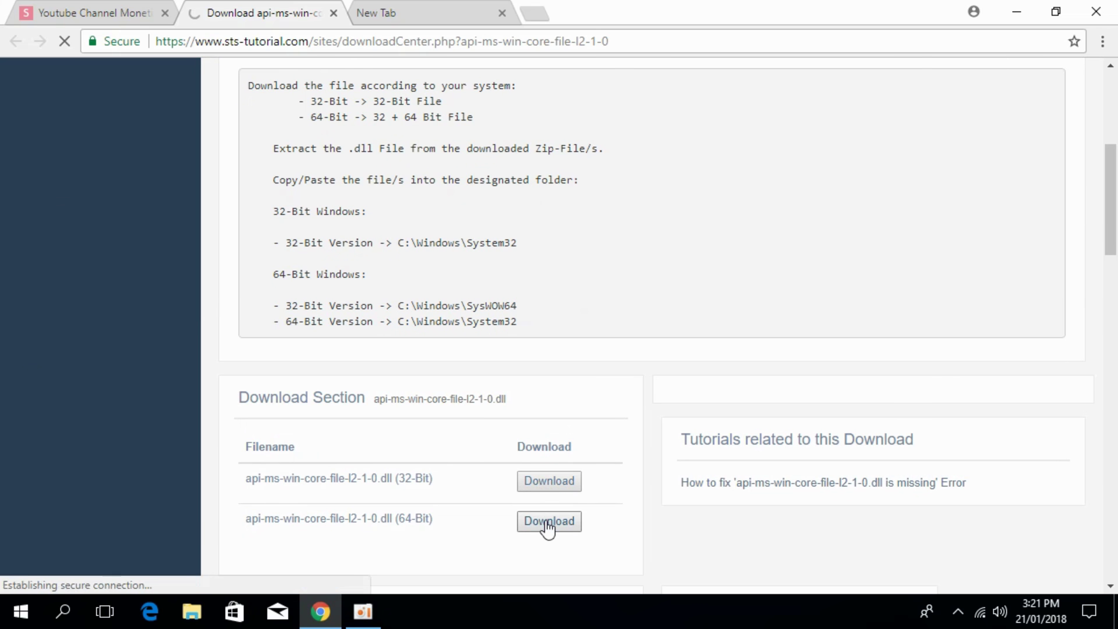
{"action": "left_click", "coordinate": [547, 526]}
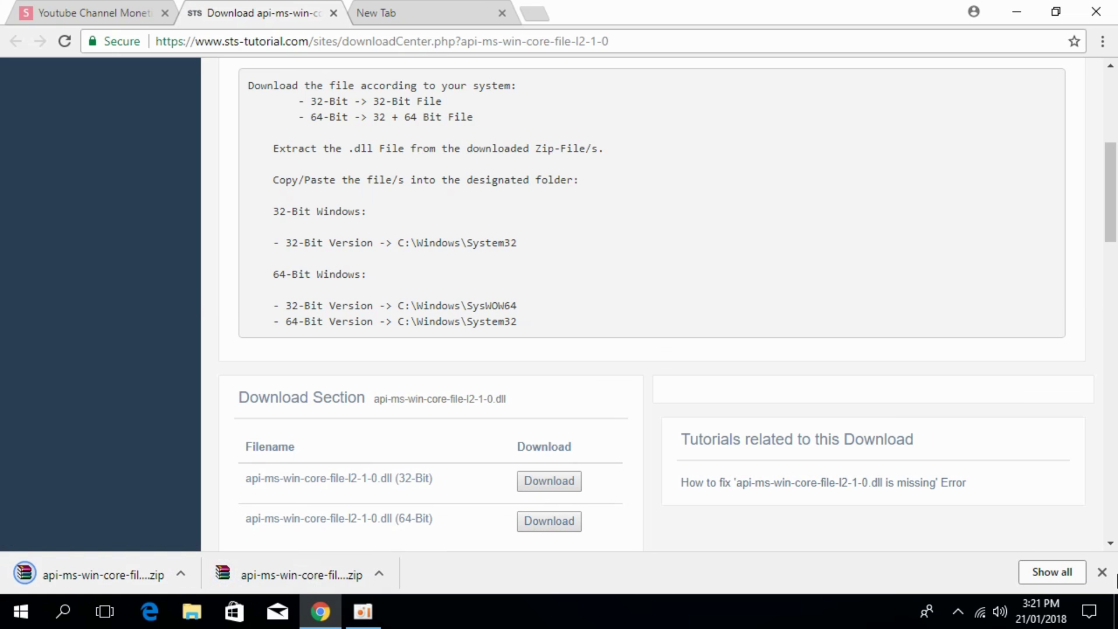
{"action": "left_click", "coordinate": [1115, 611]}
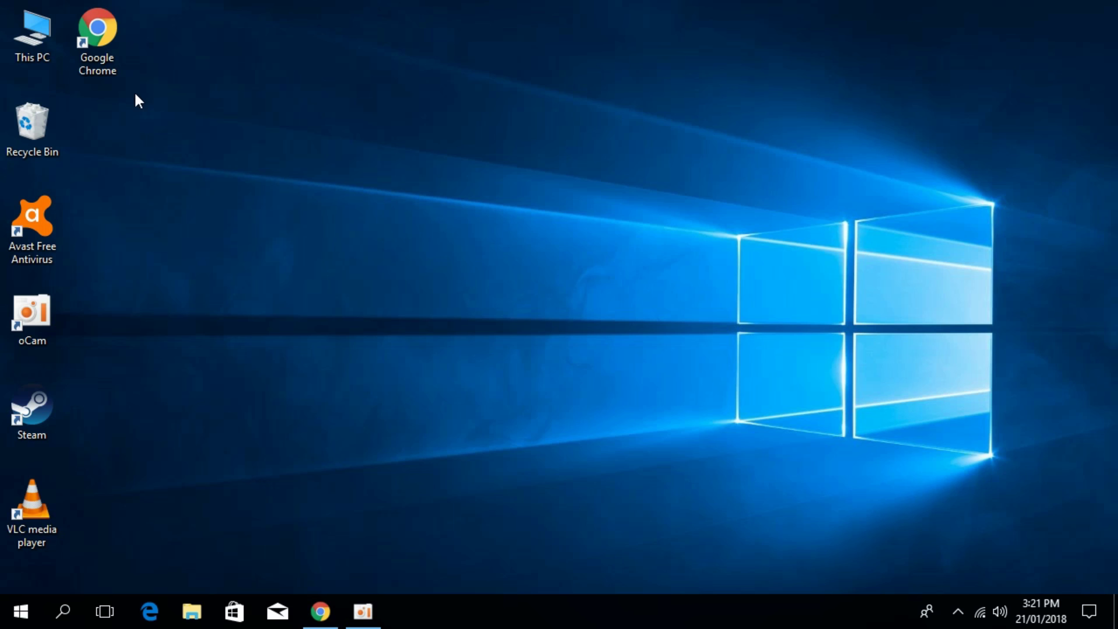
{"action": "right_click", "coordinate": [40, 42]}
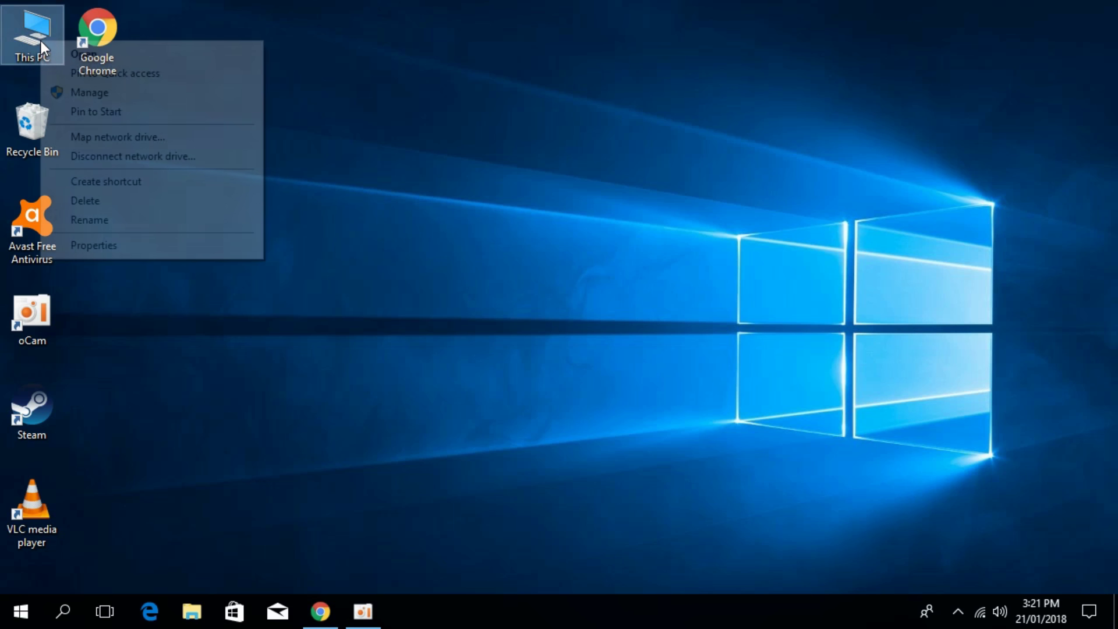
{"action": "left_click", "coordinate": [125, 247]}
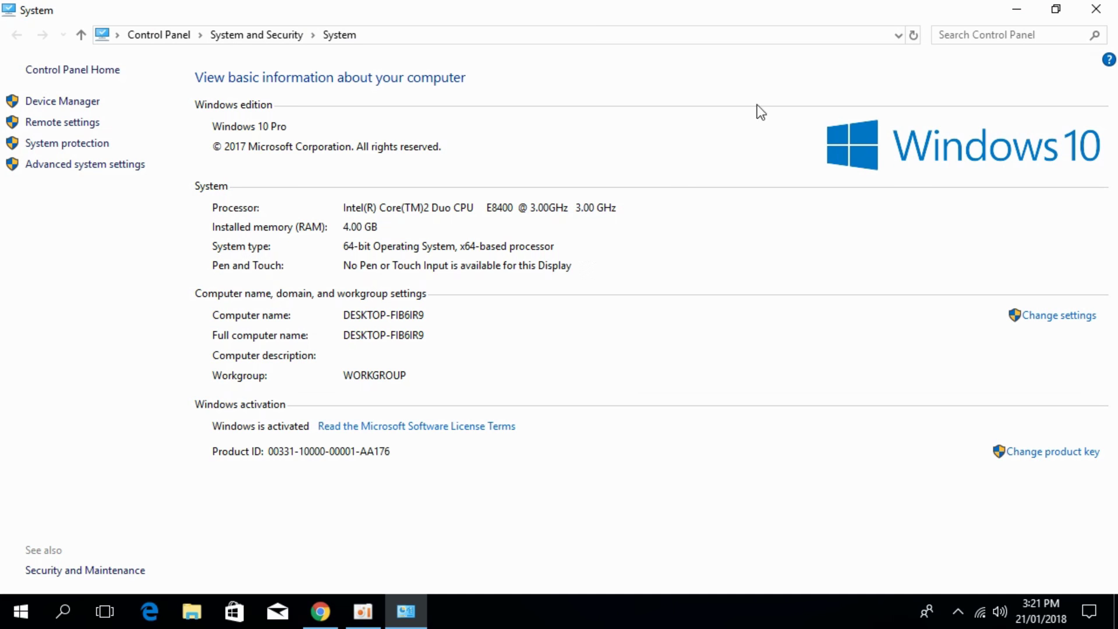
{"action": "key", "text": "alt+F4"}
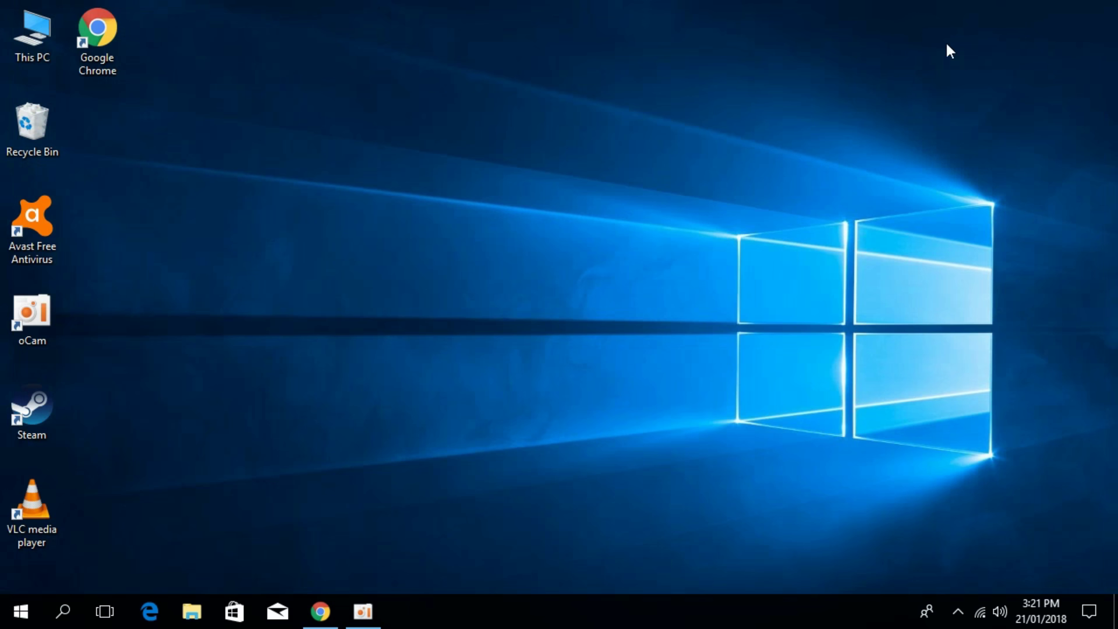
Extract the 32-Bit DLL zip from Downloads into its own folder with WinRAR
{"action": "left_click", "coordinate": [319, 611]}
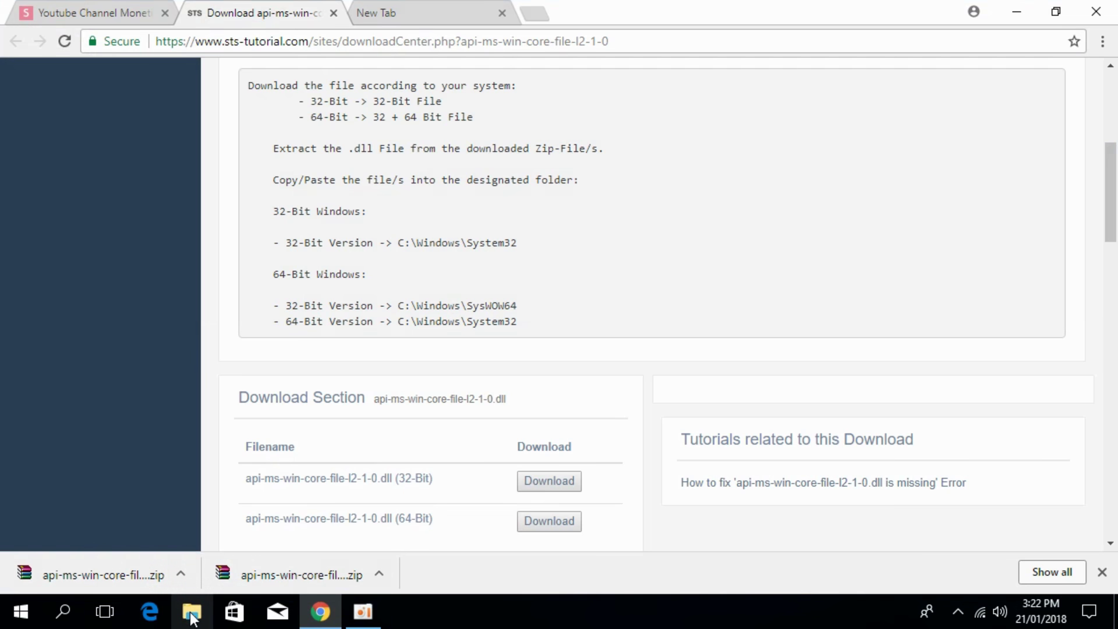
{"action": "left_click", "coordinate": [192, 611]}
{"action": "left_click", "coordinate": [72, 137]}
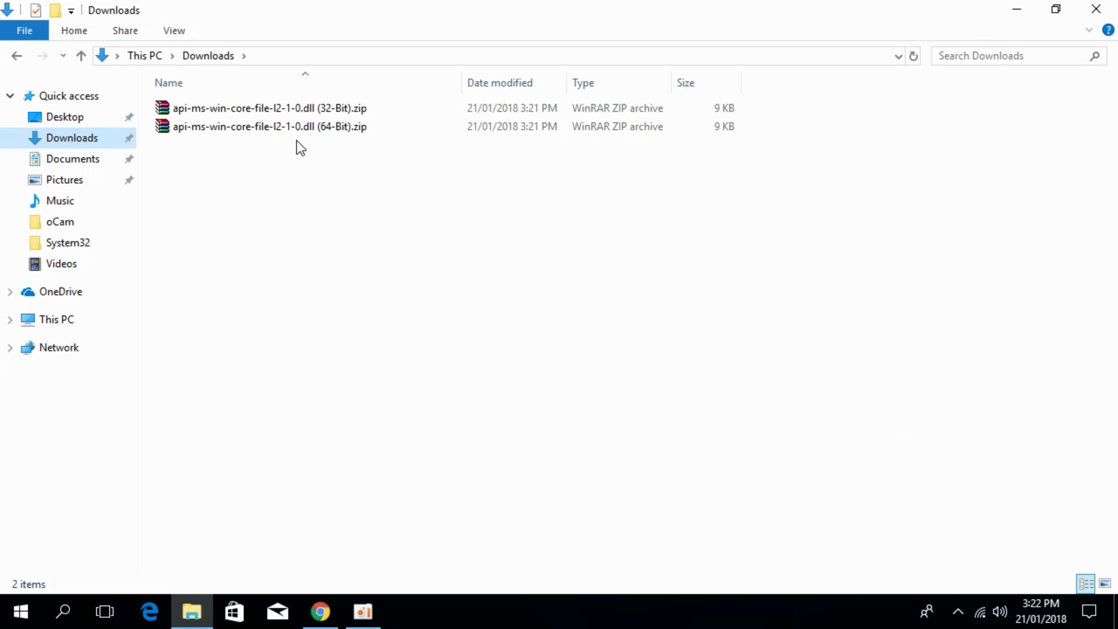
{"action": "double_click", "coordinate": [306, 107]}
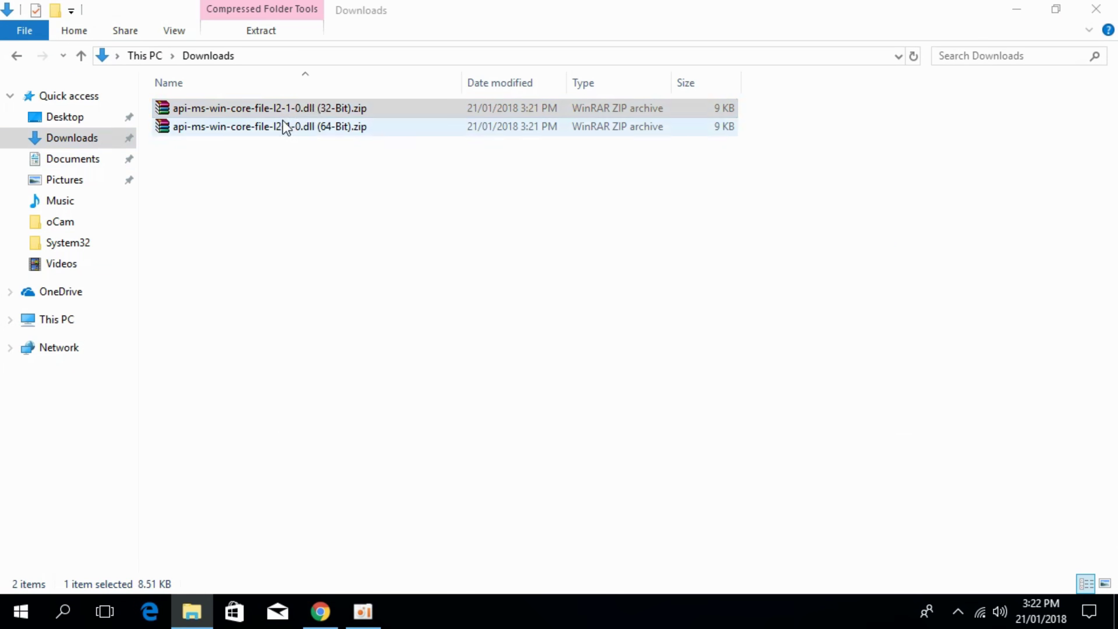
{"action": "left_click", "coordinate": [156, 140]}
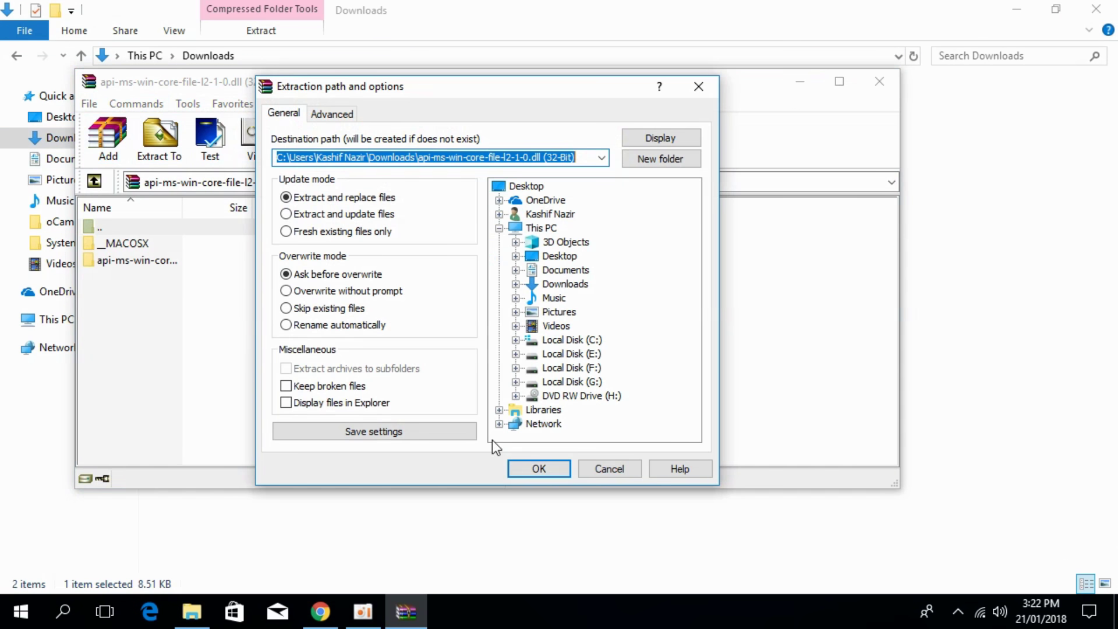
{"action": "left_click", "coordinate": [530, 467]}
{"action": "left_click", "coordinate": [881, 79]}
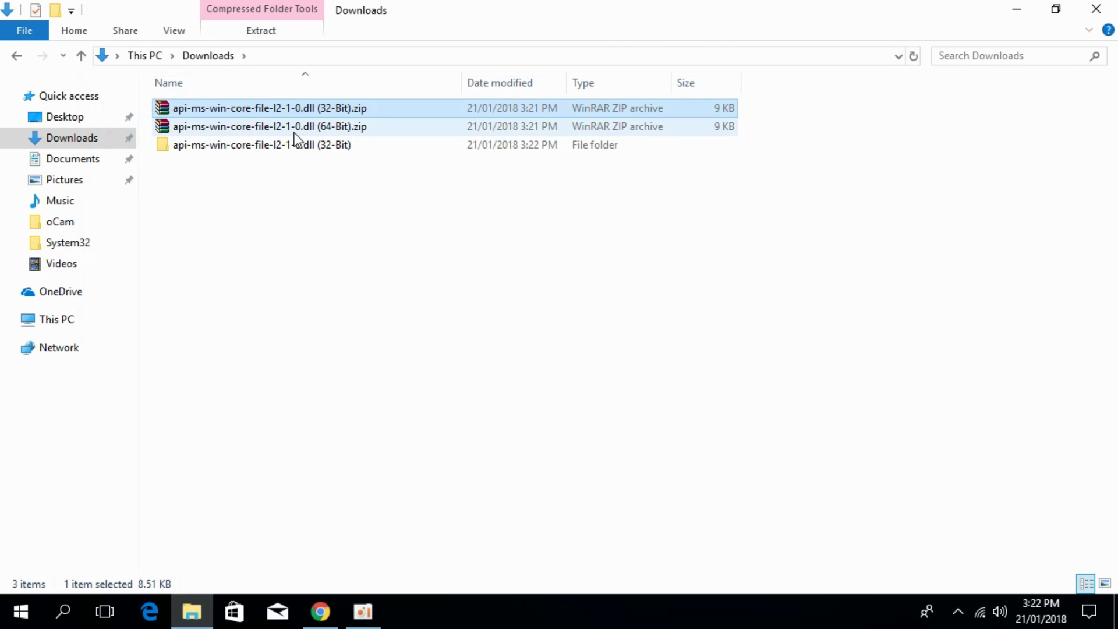
Extract the 64-Bit DLL zip into its own folder in Downloads
{"action": "left_click", "coordinate": [254, 127]}
{"action": "double_click", "coordinate": [249, 127]}
{"action": "left_click", "coordinate": [159, 139]}
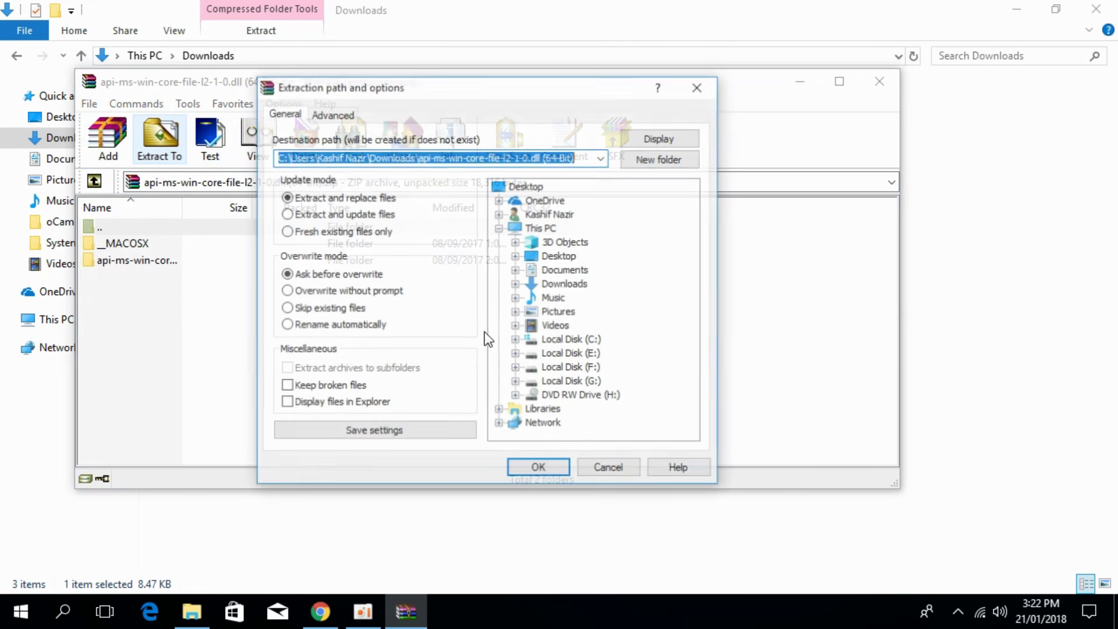
{"action": "left_click", "coordinate": [539, 467]}
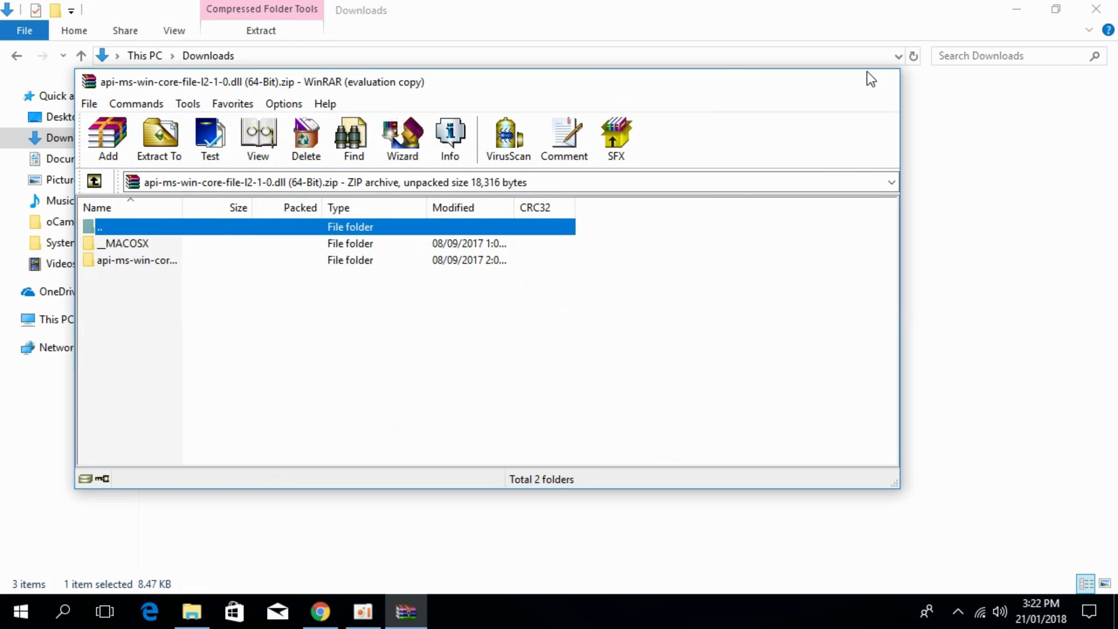
{"action": "left_click", "coordinate": [878, 80]}
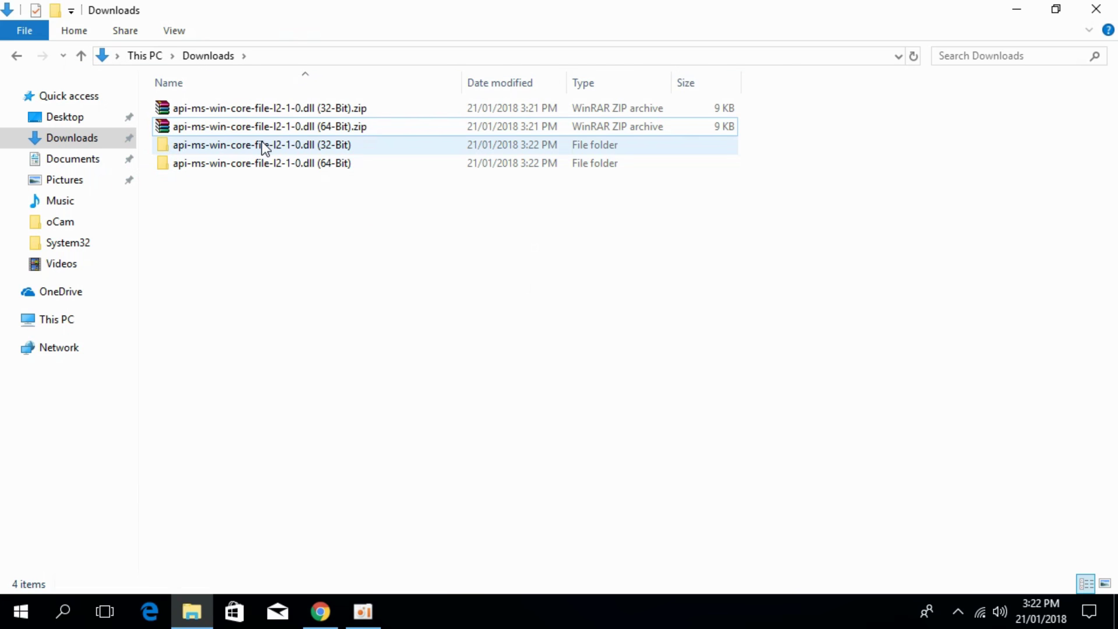
Copy the 32-bit API-MS-Win-core-file-l2-1-0.dll from its extracted 32-Bit folder
{"action": "double_click", "coordinate": [261, 144]}
{"action": "double_click", "coordinate": [200, 126]}
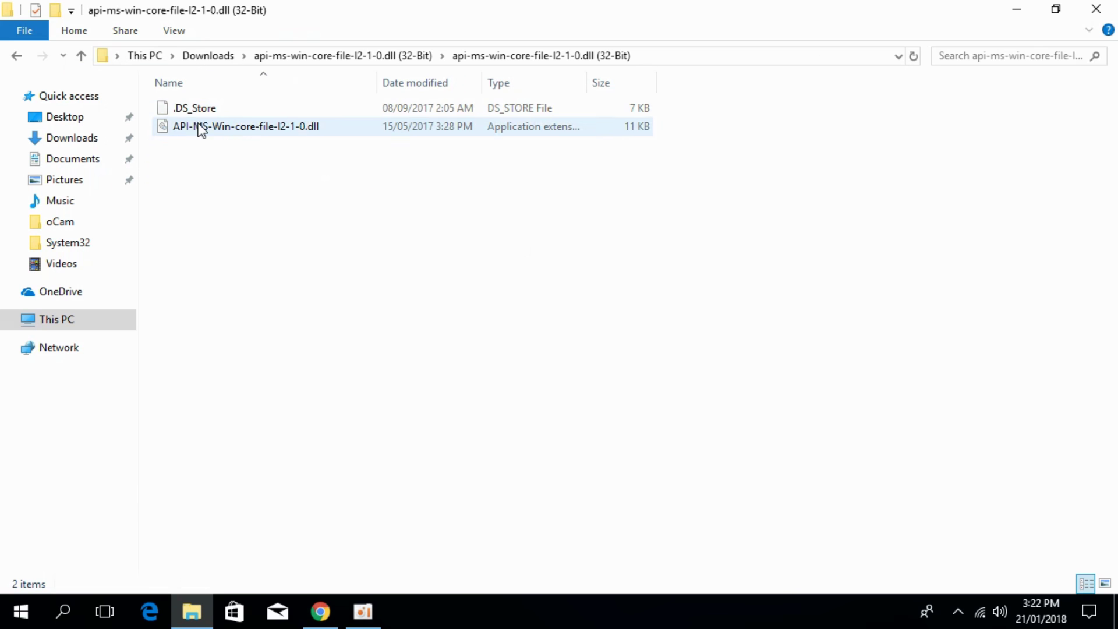
{"action": "left_click", "coordinate": [202, 127]}
{"action": "right_click", "coordinate": [202, 127]}
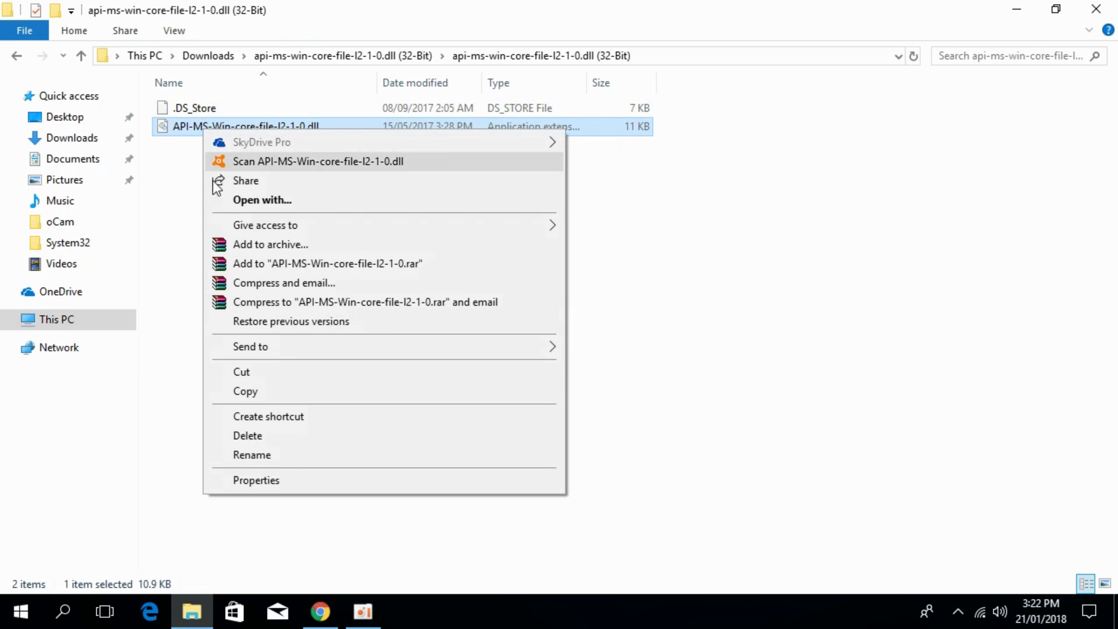
{"action": "left_click", "coordinate": [271, 402]}
Open This PC in a second window and navigate to C:\Windows\System32
{"action": "mouse_move", "coordinate": [214, 623]}
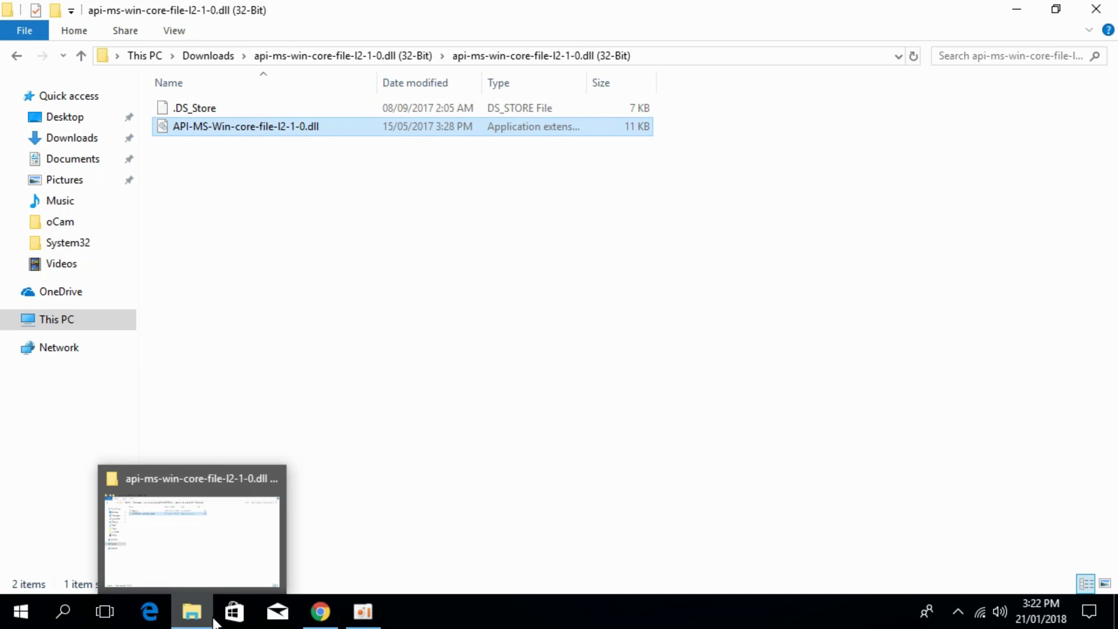
{"action": "right_click", "coordinate": [67, 321]}
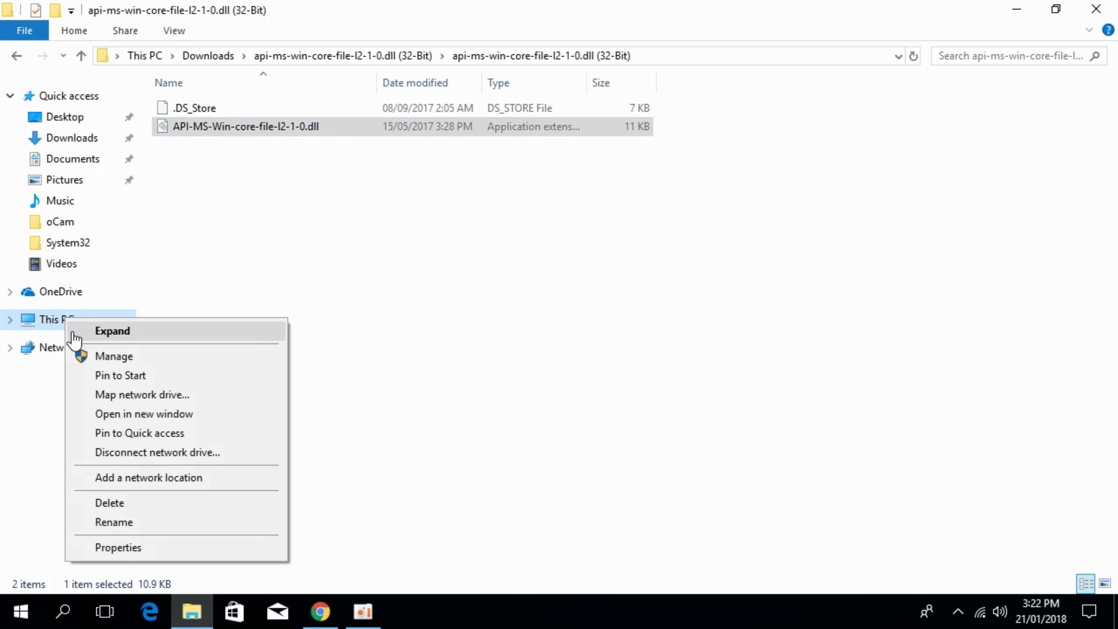
{"action": "left_click", "coordinate": [131, 413]}
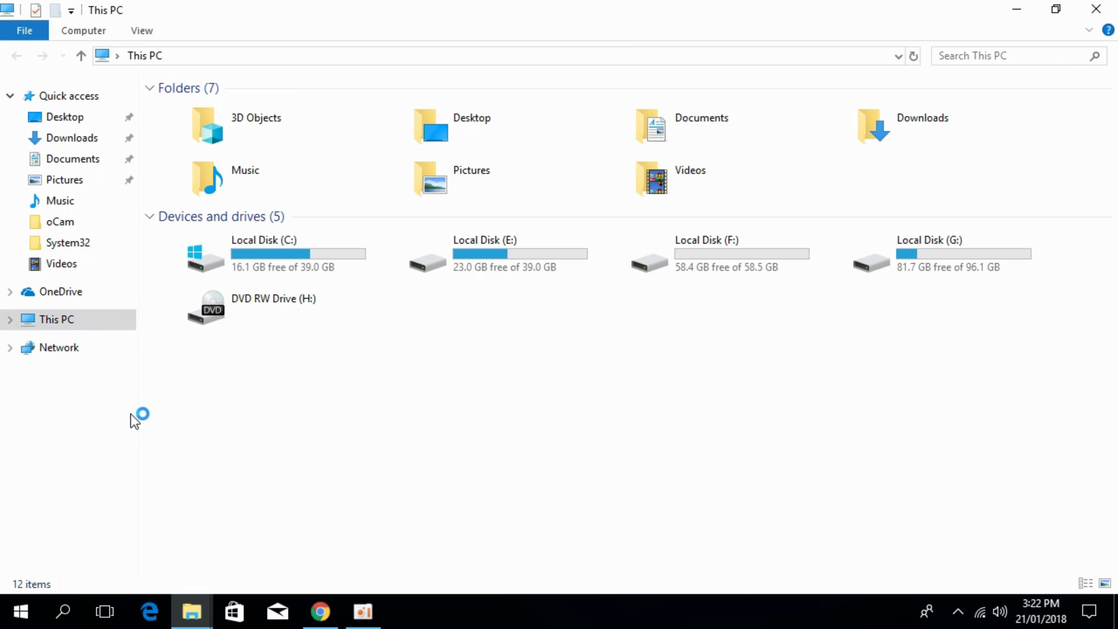
{"action": "double_click", "coordinate": [249, 266]}
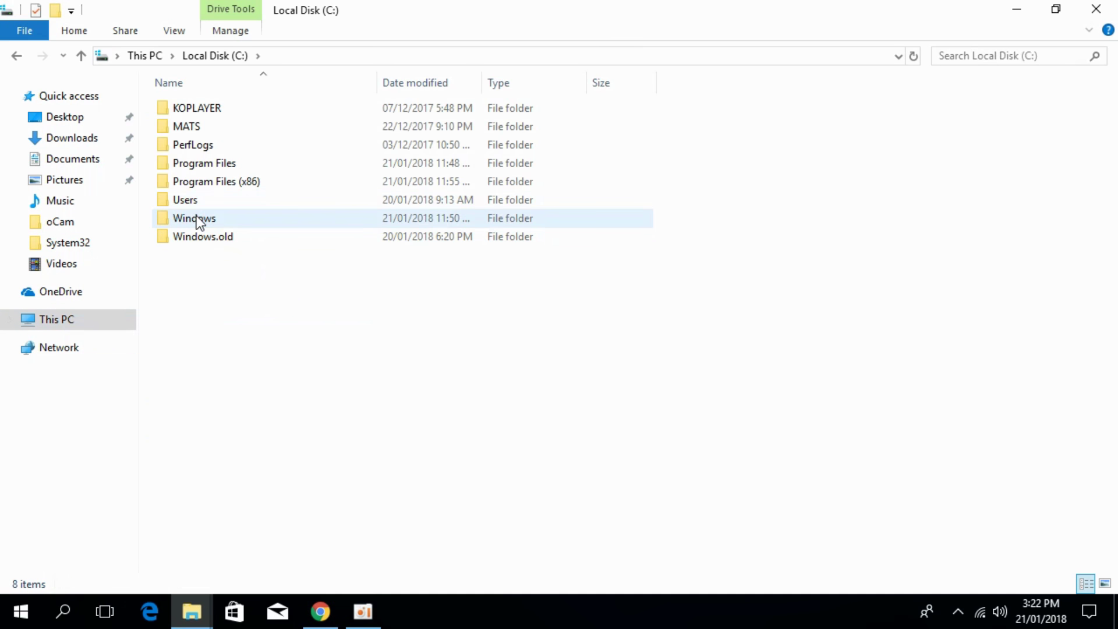
{"action": "double_click", "coordinate": [196, 220]}
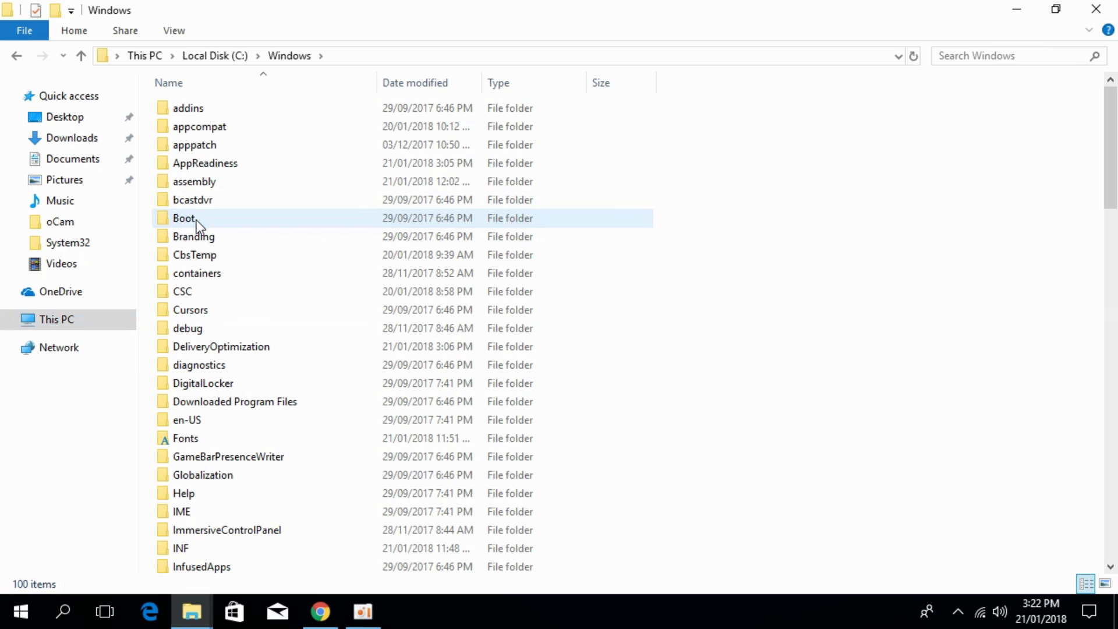
{"action": "scroll", "coordinate": [215, 311], "scroll_direction": "down", "scroll_amount": 10}
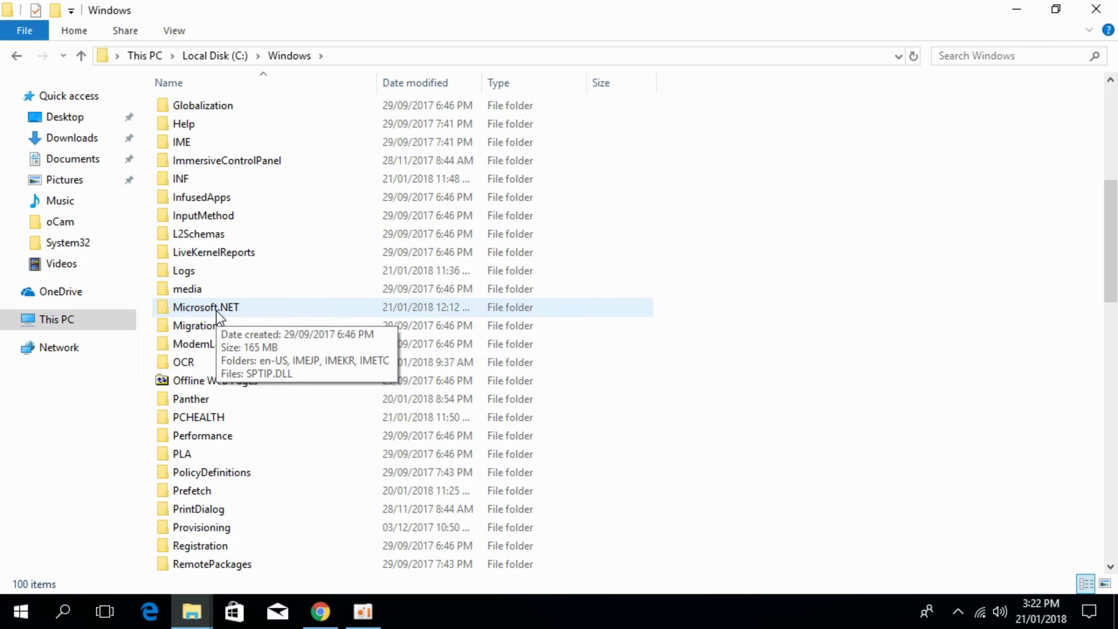
{"action": "scroll", "coordinate": [216, 310], "scroll_direction": "down", "scroll_amount": 6}
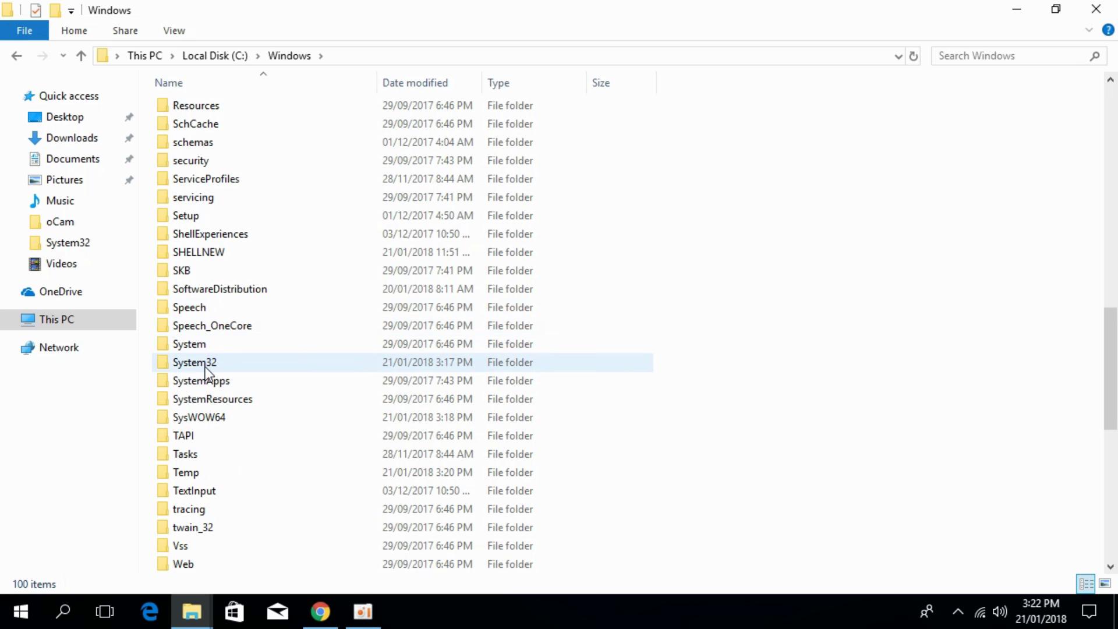
{"action": "double_click", "coordinate": [214, 366]}
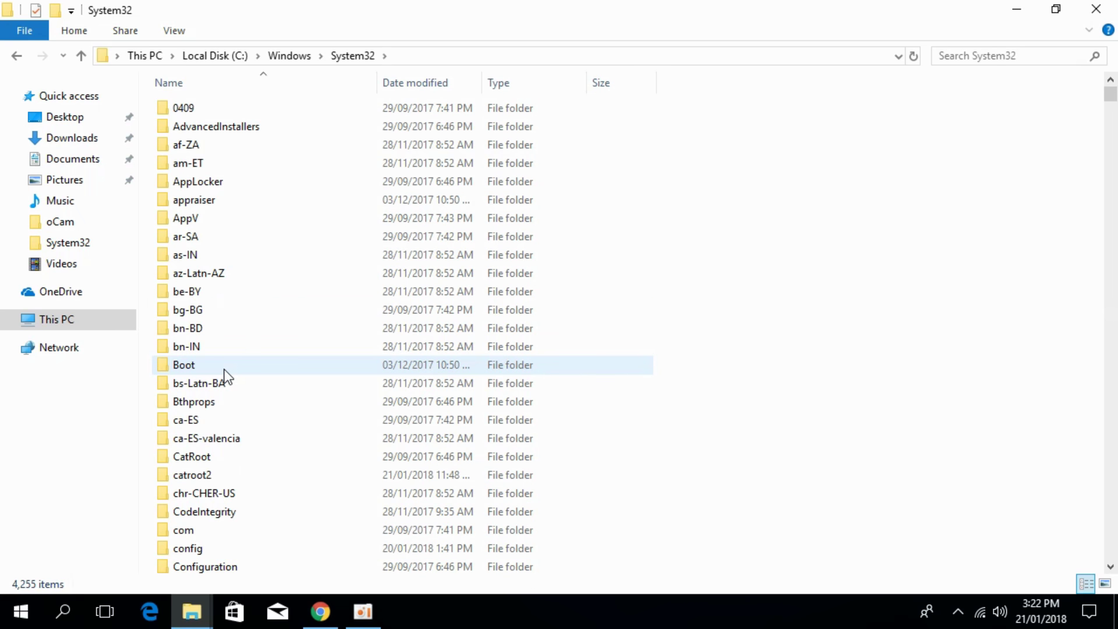
Paste the 32-bit DLL into System32, approve the admin prompt, and return to C:\Windows
{"action": "right_click", "coordinate": [1040, 217]}
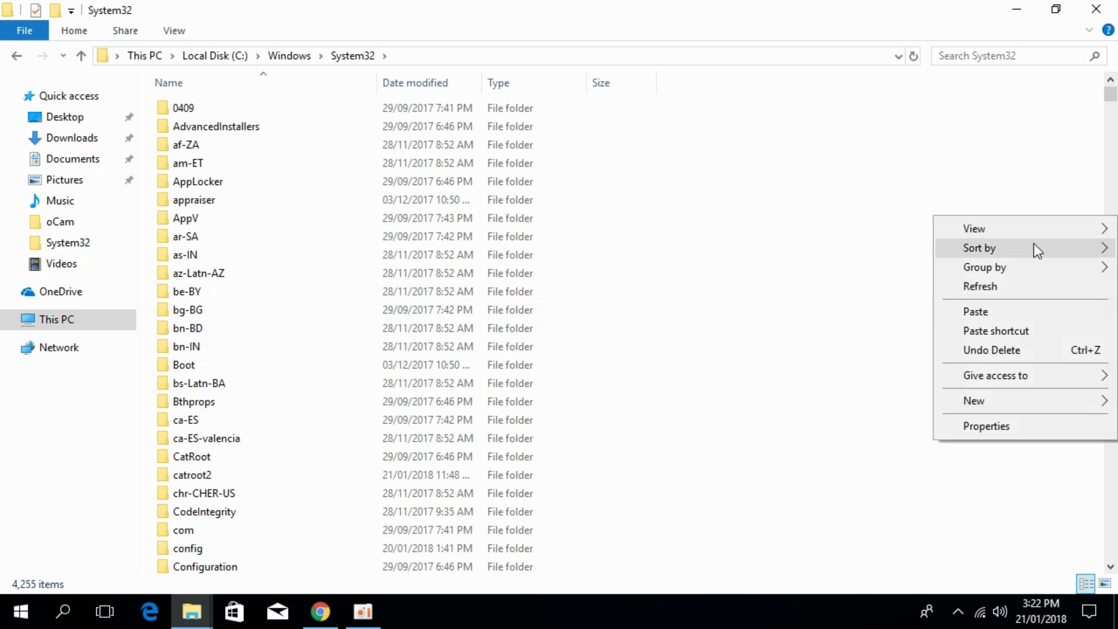
{"action": "left_click", "coordinate": [999, 305]}
{"action": "left_click", "coordinate": [479, 188]}
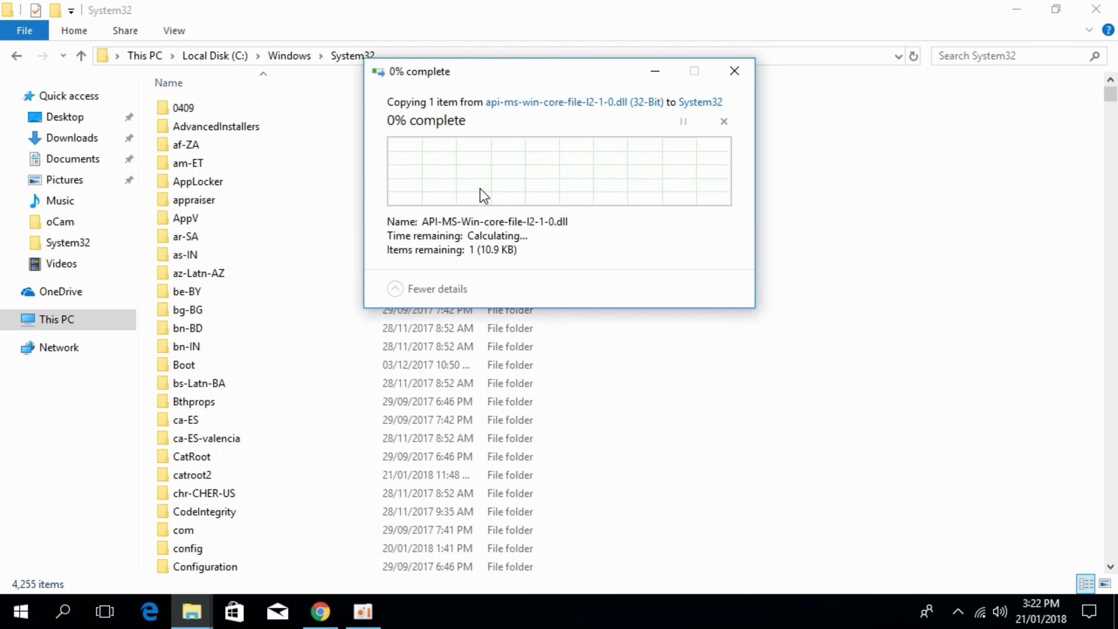
{"action": "left_click", "coordinate": [10, 57]}
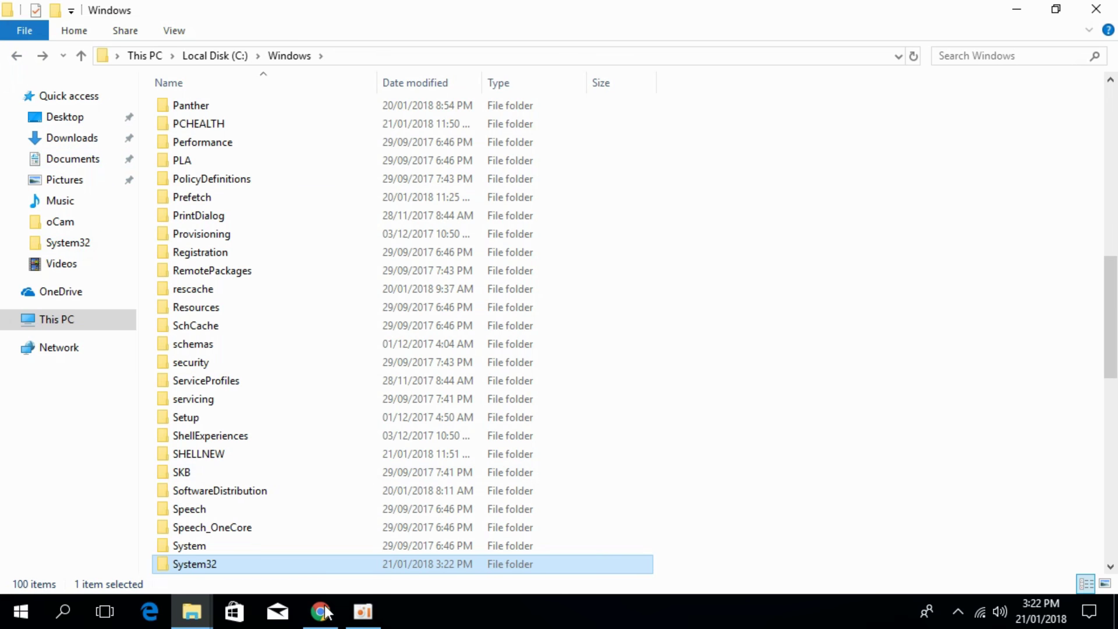
Copy the 32-bit API-MS-Win-core-file-l2-1-0.dll again from its extracted folder
{"action": "mouse_move", "coordinate": [321, 612]}
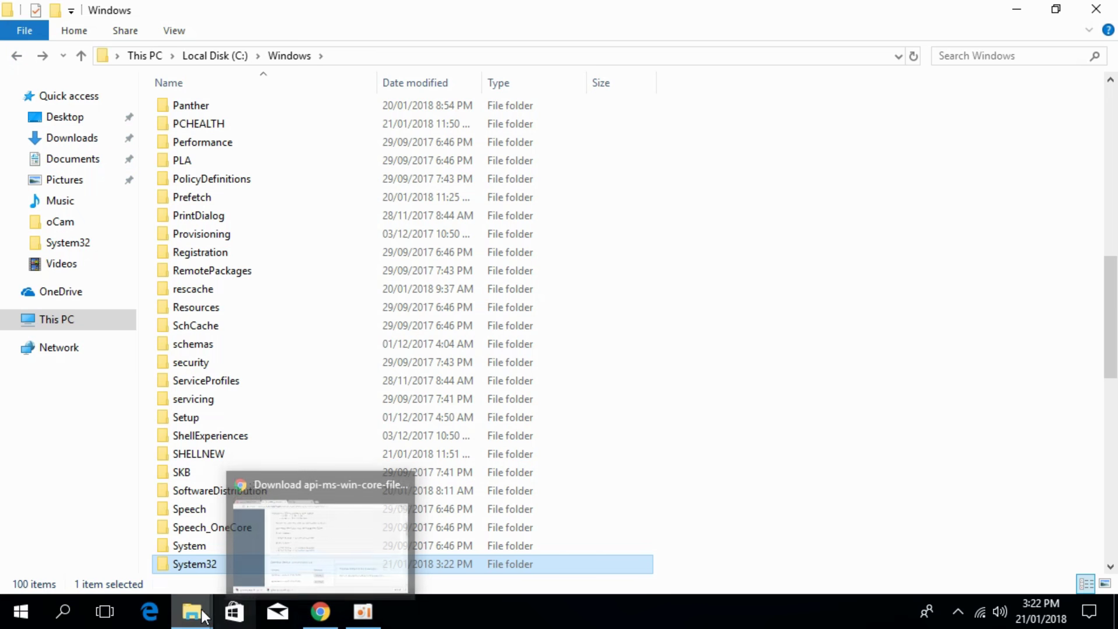
{"action": "mouse_move", "coordinate": [192, 610]}
{"action": "left_click", "coordinate": [142, 571]}
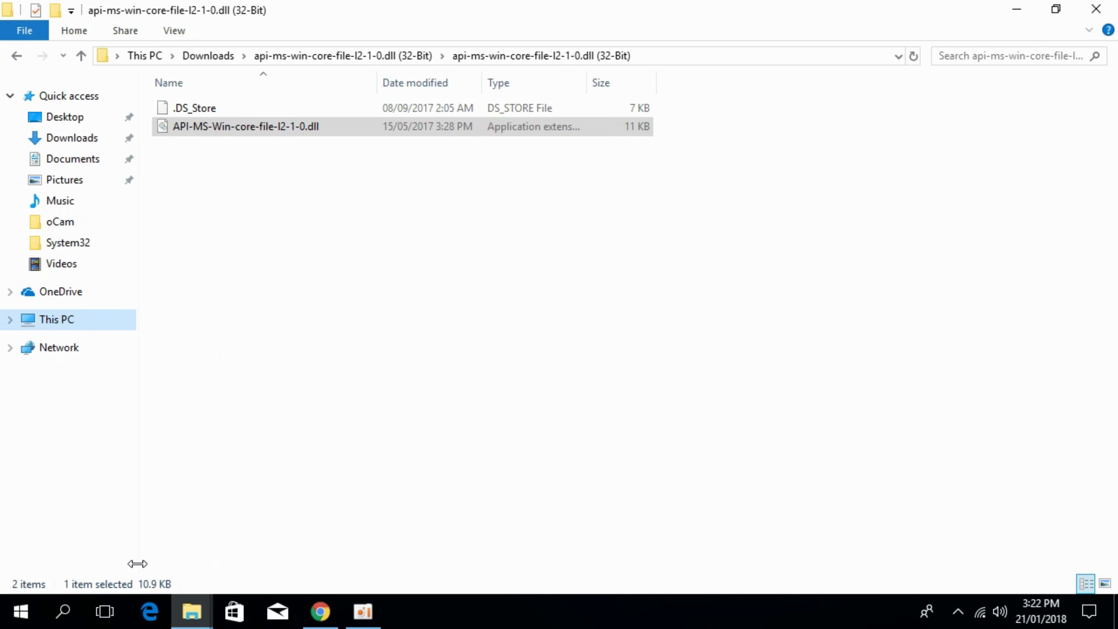
{"action": "right_click", "coordinate": [247, 127]}
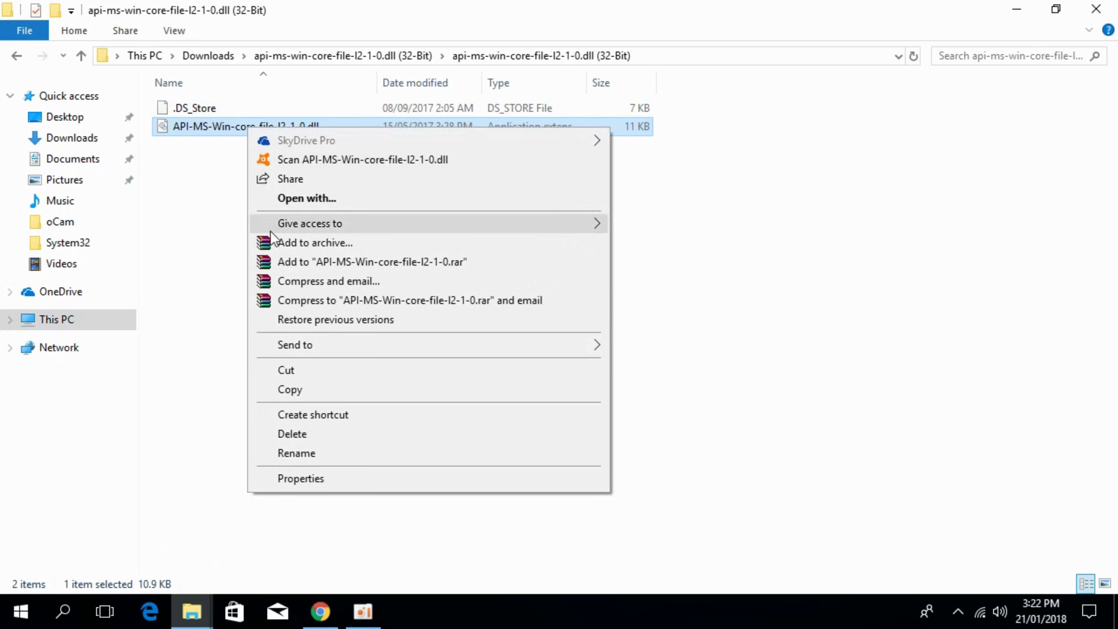
{"action": "left_click", "coordinate": [305, 390]}
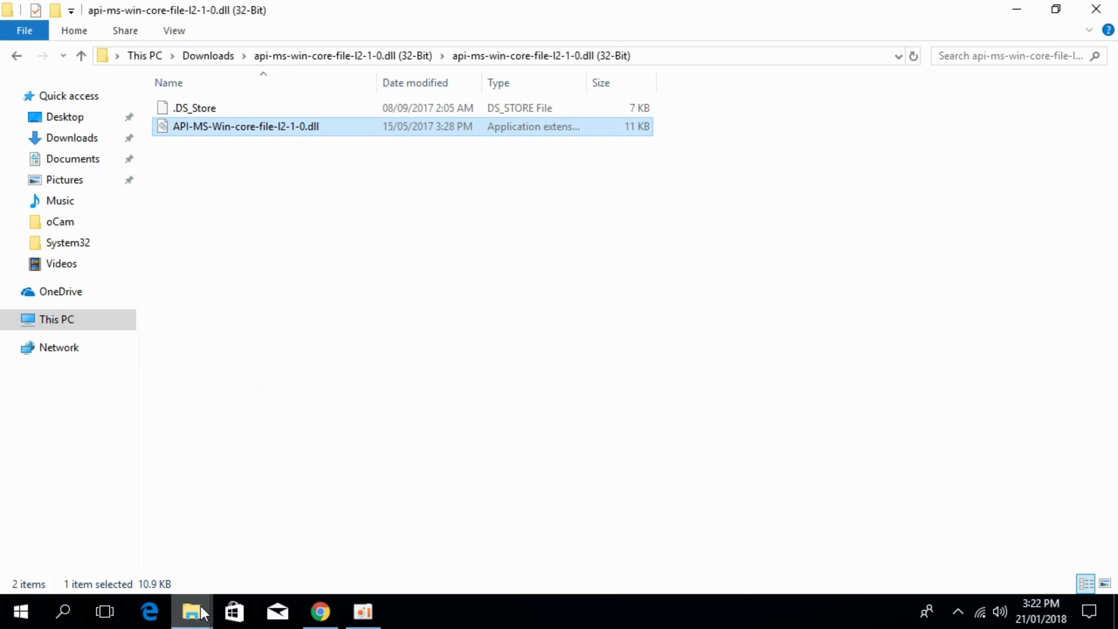
Paste the 32-bit DLL into C:\Windows\SysWOW64 with admin approval, then return to C:\Windows
{"action": "mouse_move", "coordinate": [192, 610]}
{"action": "left_click", "coordinate": [238, 544]}
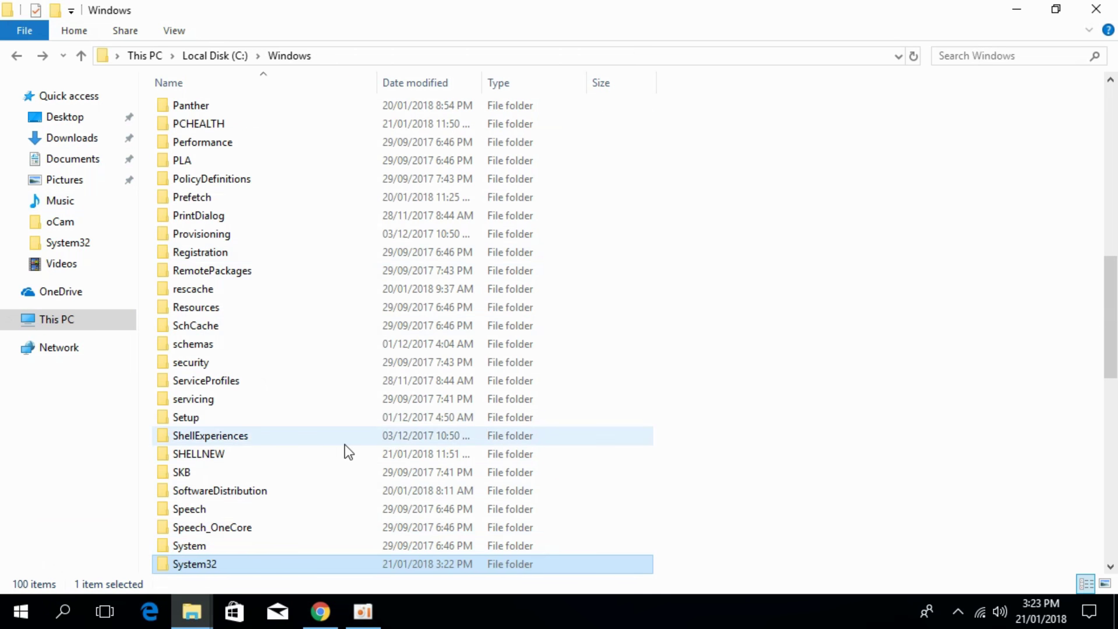
{"action": "scroll", "coordinate": [347, 452], "scroll_direction": "down", "scroll_amount": 2}
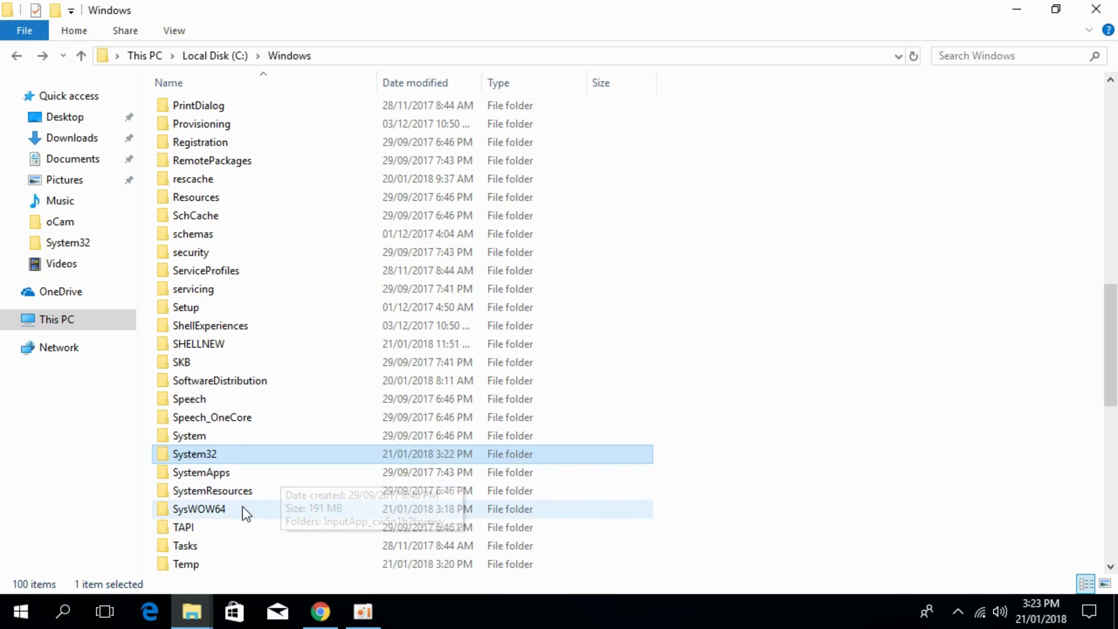
{"action": "left_click", "coordinate": [223, 510]}
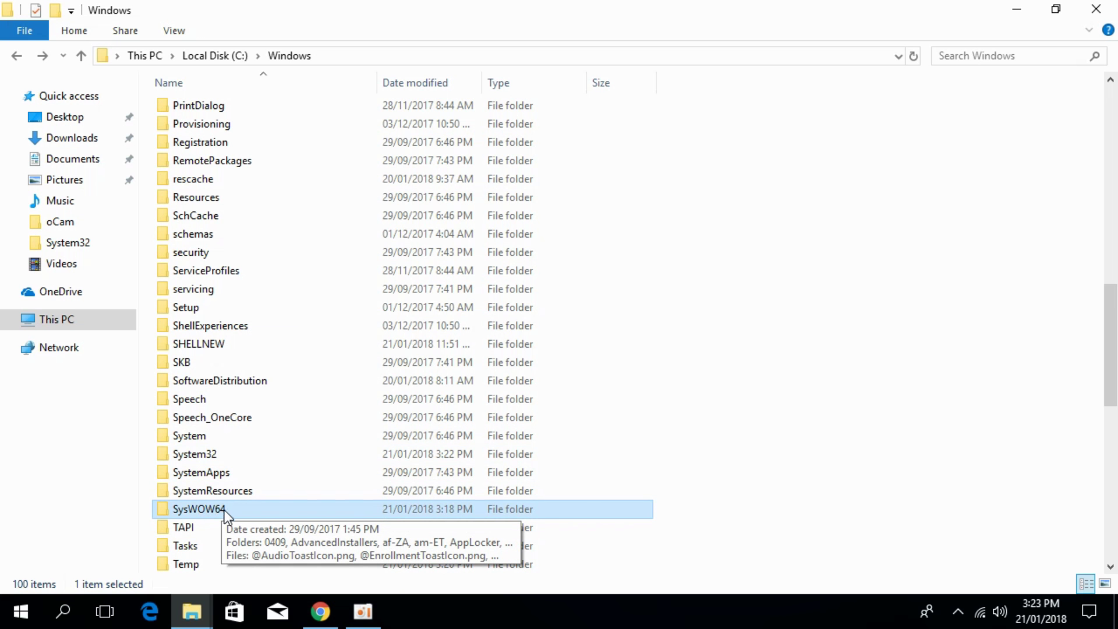
{"action": "double_click", "coordinate": [208, 509]}
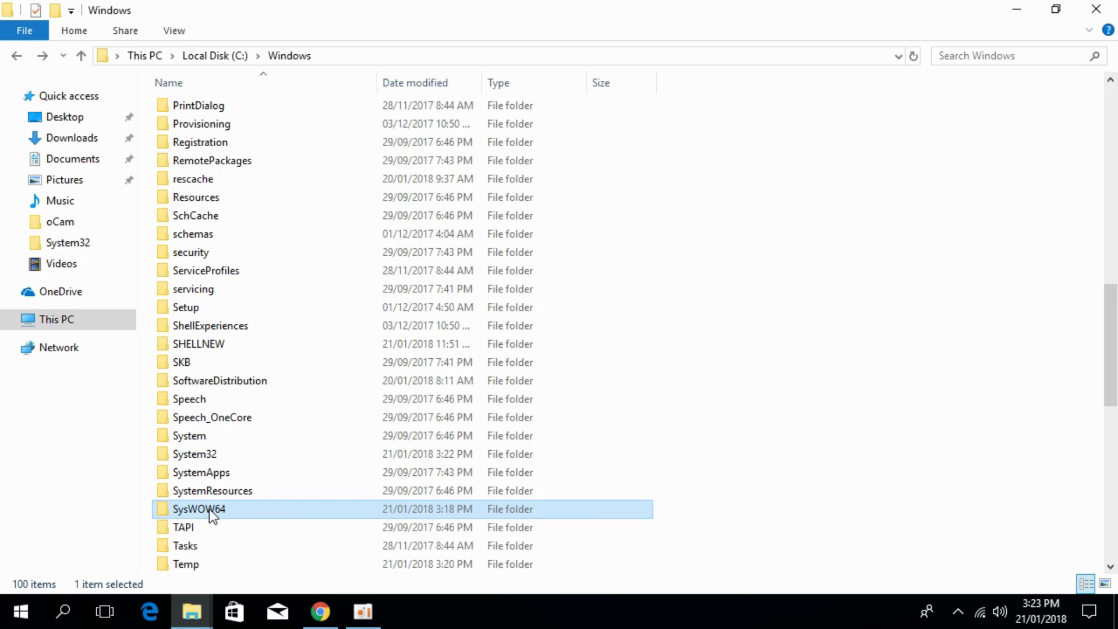
{"action": "right_click", "coordinate": [900, 165]}
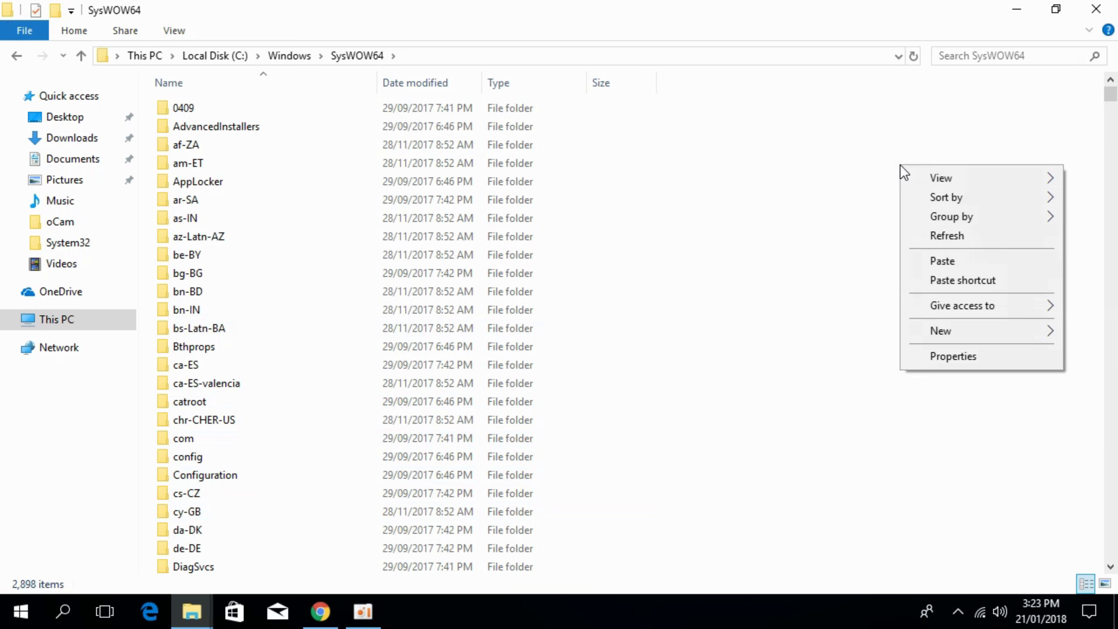
{"action": "left_click", "coordinate": [938, 263]}
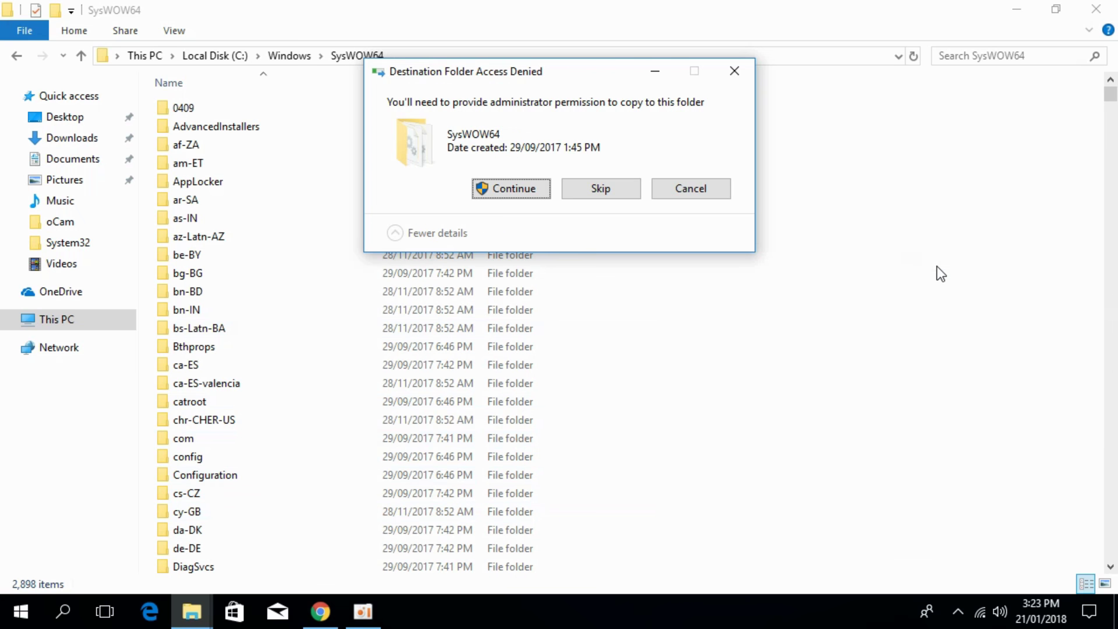
{"action": "left_click", "coordinate": [508, 186]}
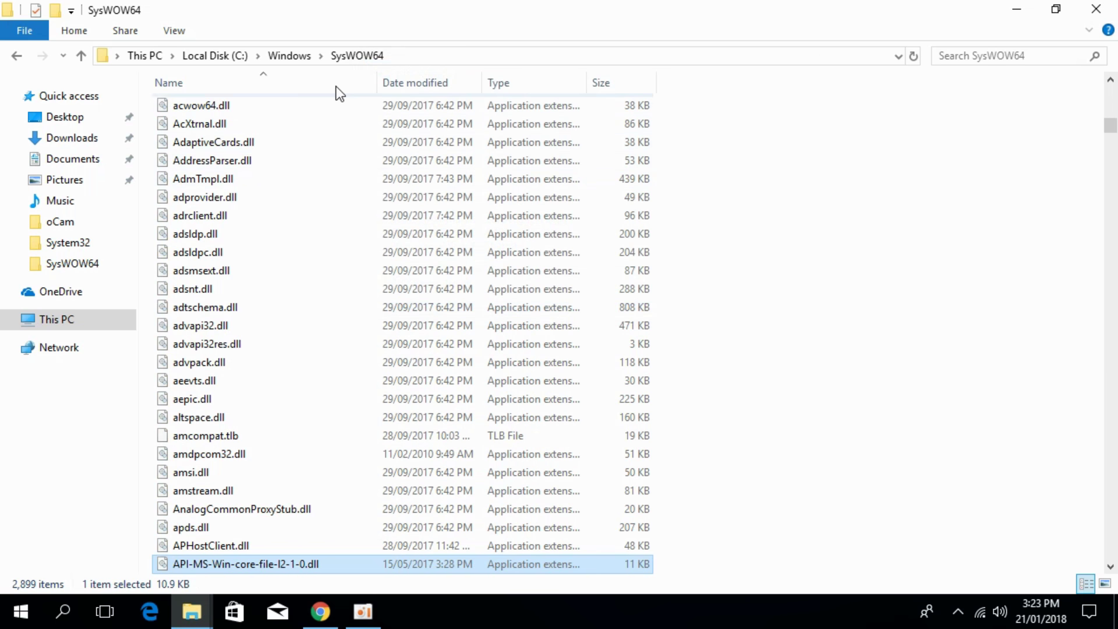
{"action": "left_click", "coordinate": [16, 56]}
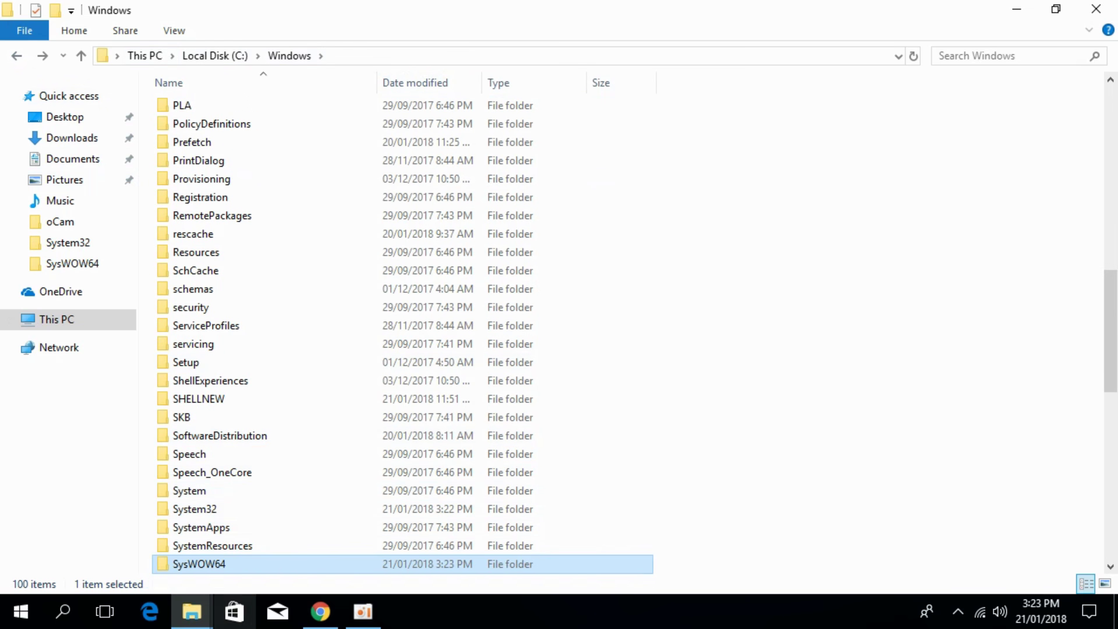
Copy the 64-bit API-MS-Win-core-file-l2-1-0.dll from the extracted 64-Bit folder in Downloads
{"action": "mouse_move", "coordinate": [192, 611]}
{"action": "left_click", "coordinate": [145, 553]}
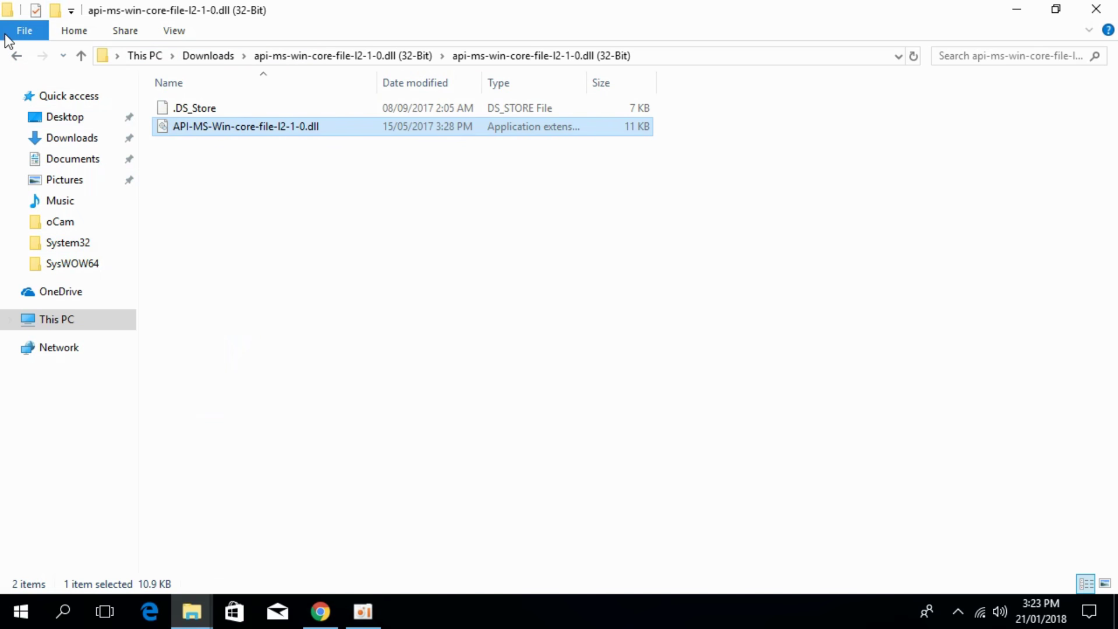
{"action": "left_click", "coordinate": [18, 56]}
{"action": "left_click", "coordinate": [17, 55]}
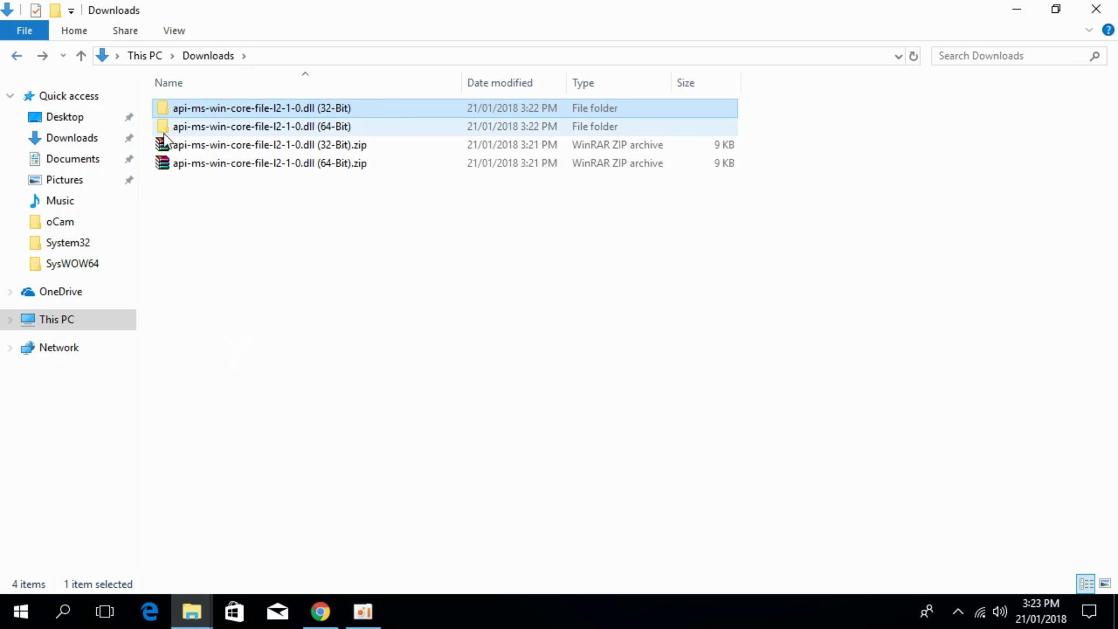
{"action": "double_click", "coordinate": [239, 127]}
{"action": "double_click", "coordinate": [218, 125]}
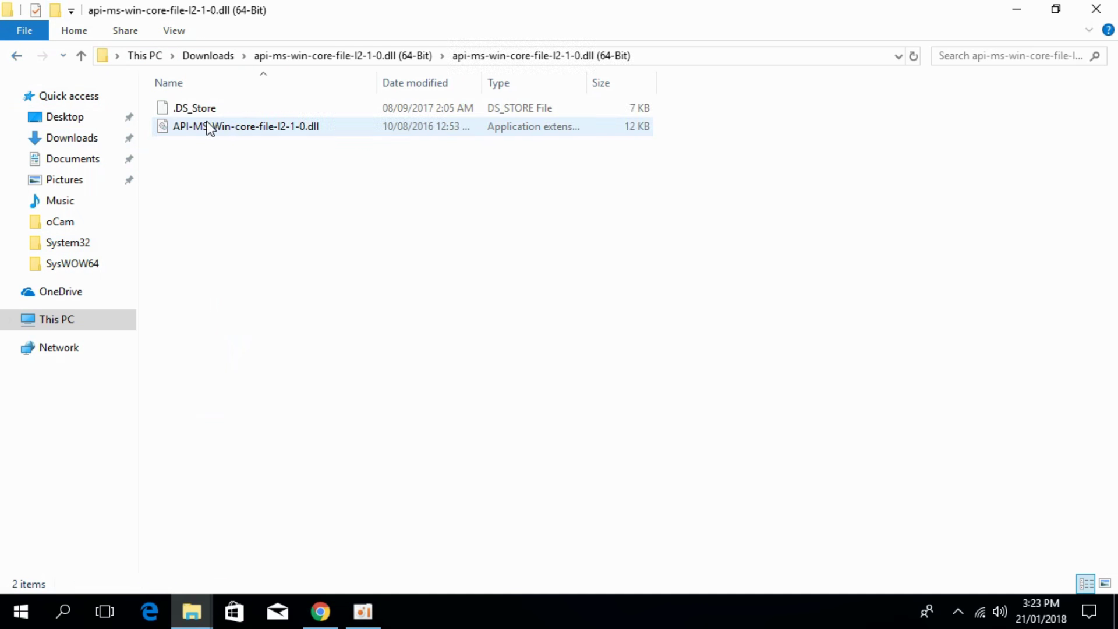
{"action": "left_click", "coordinate": [208, 122]}
{"action": "right_click", "coordinate": [208, 121]}
{"action": "left_click", "coordinate": [261, 383]}
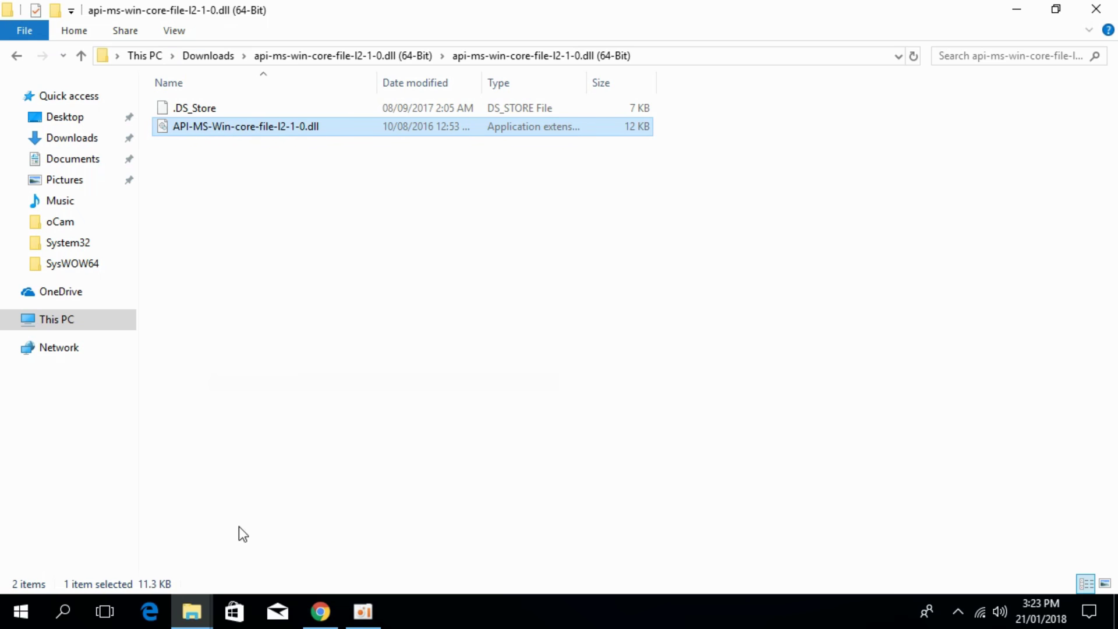
Paste the 64-bit DLL into C:\Windows\System32, replacing the existing file with admin approval
{"action": "mouse_move", "coordinate": [192, 611]}
{"action": "left_click", "coordinate": [242, 558]}
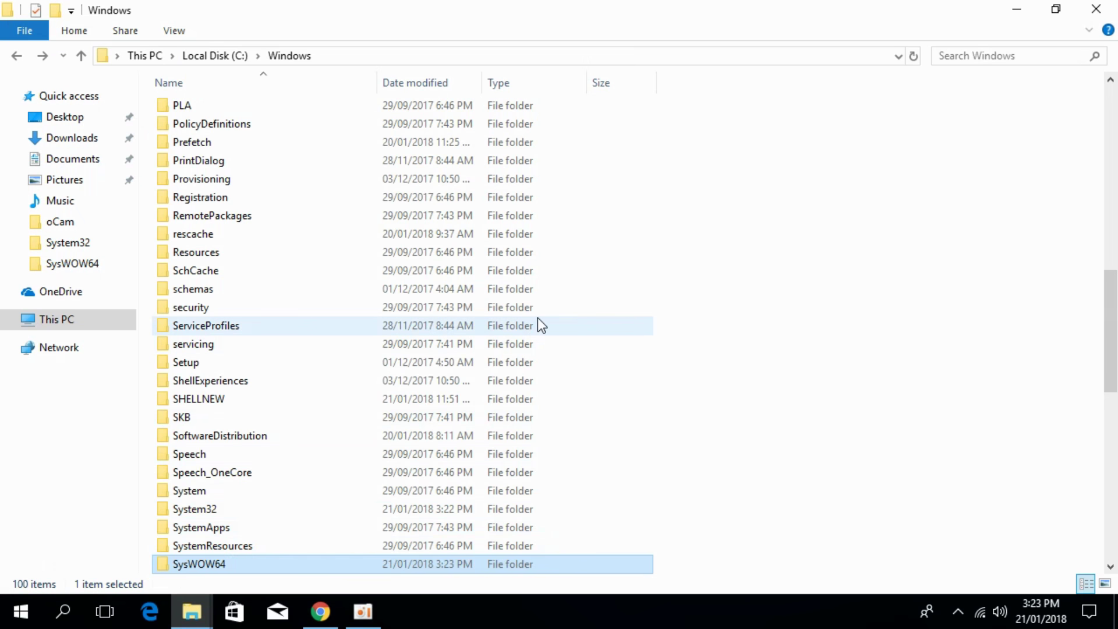
{"action": "scroll", "coordinate": [537, 317], "scroll_direction": "down", "scroll_amount": 3}
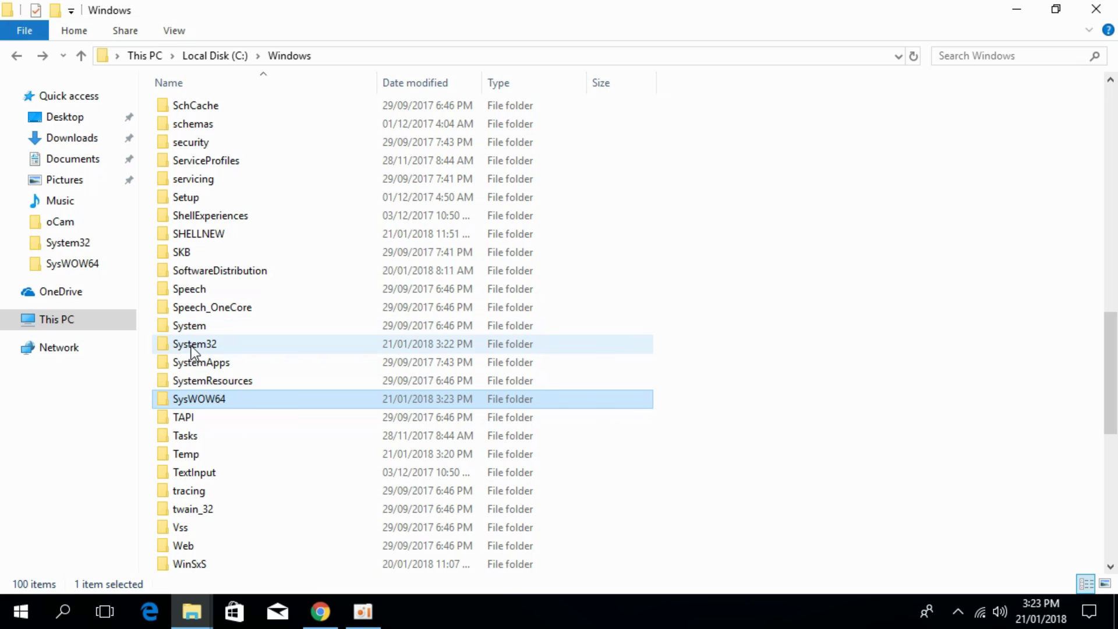
{"action": "double_click", "coordinate": [212, 345]}
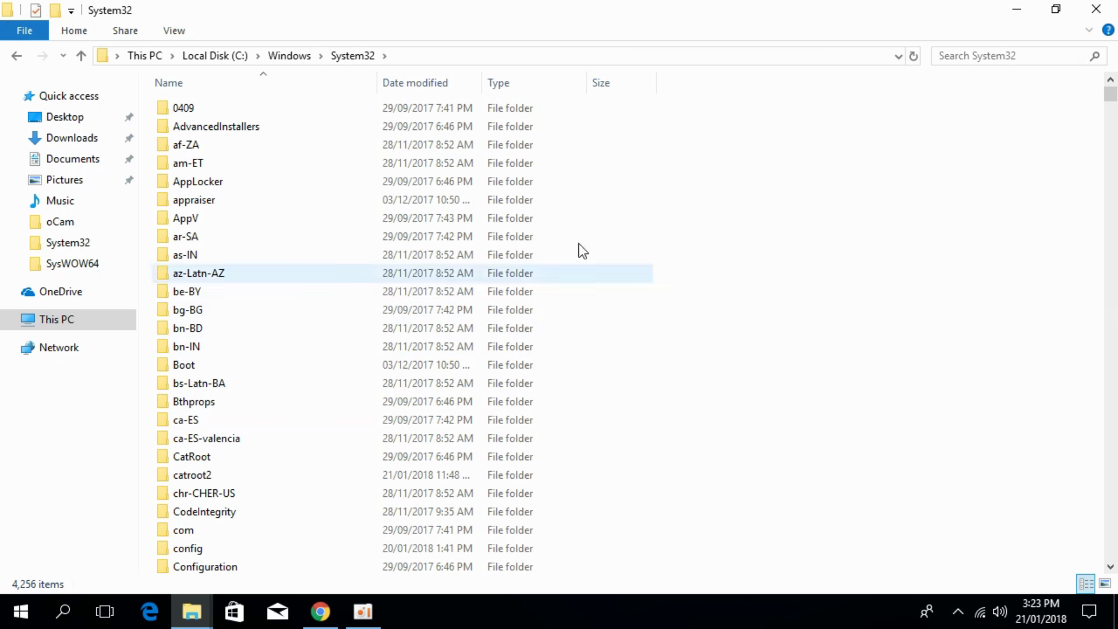
{"action": "right_click", "coordinate": [921, 165]}
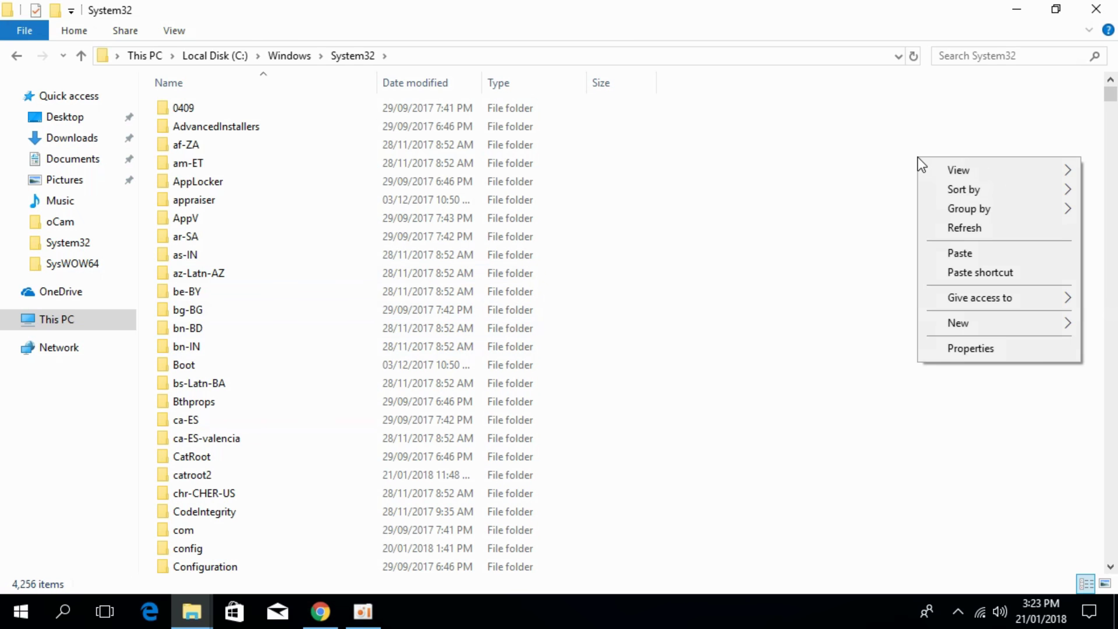
{"action": "left_click", "coordinate": [957, 260]}
{"action": "left_click", "coordinate": [539, 182]}
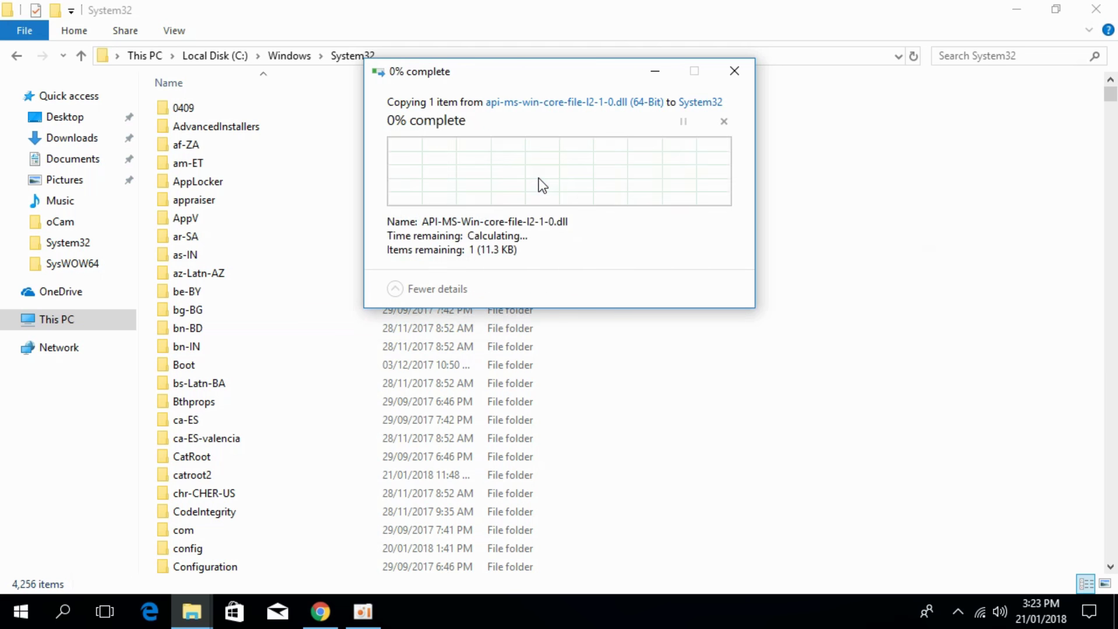
{"action": "left_click", "coordinate": [503, 186]}
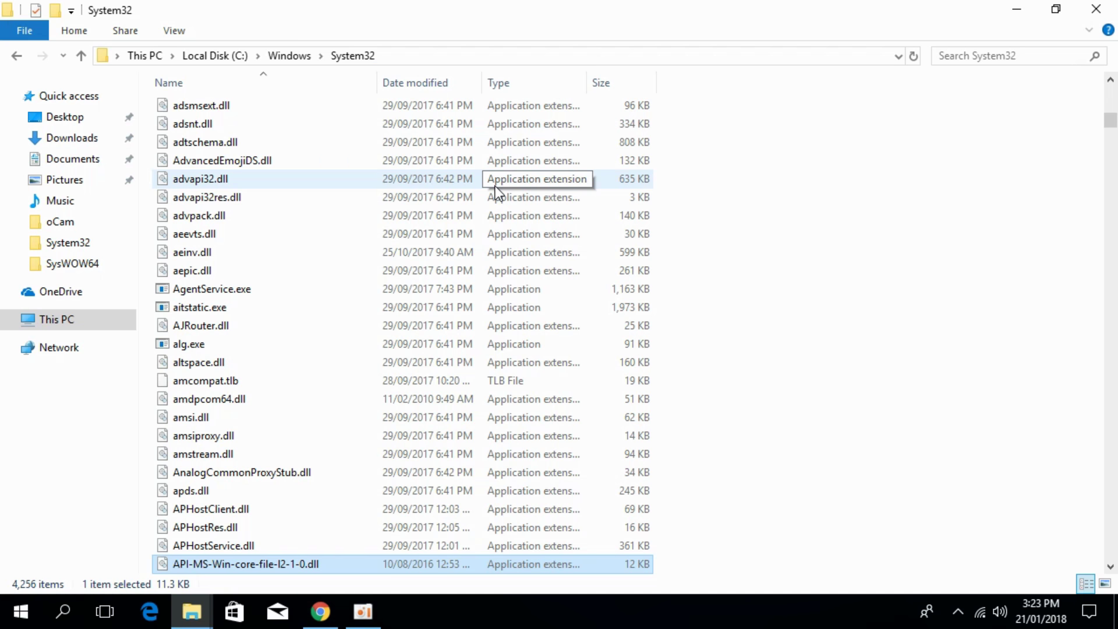
Reread the installation instructions on which DLL version goes in System32 versus SysWOW64
{"action": "left_click", "coordinate": [319, 611]}
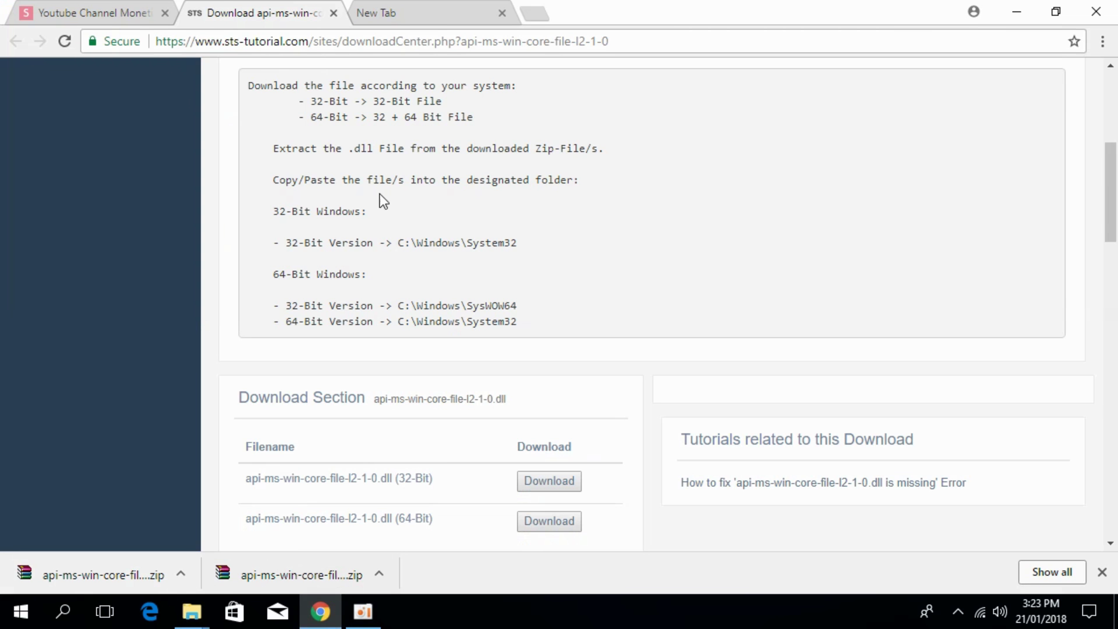
{"action": "scroll", "coordinate": [361, 178], "scroll_direction": "up", "scroll_amount": 1}
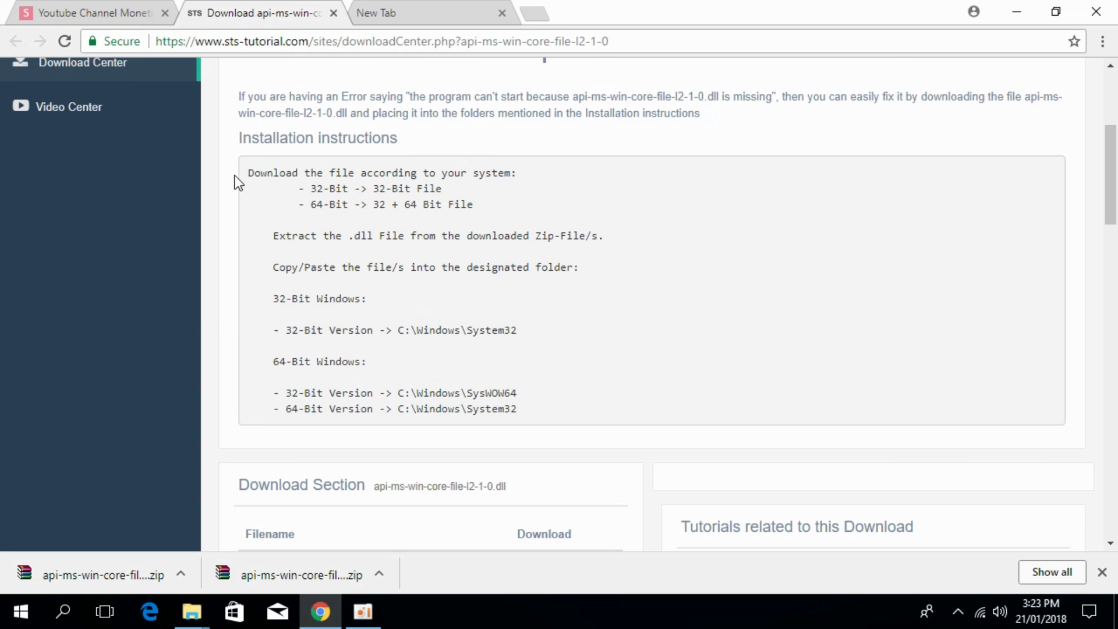
{"action": "left_click_drag", "start_coordinate": [246, 173], "coordinate": [575, 400]}
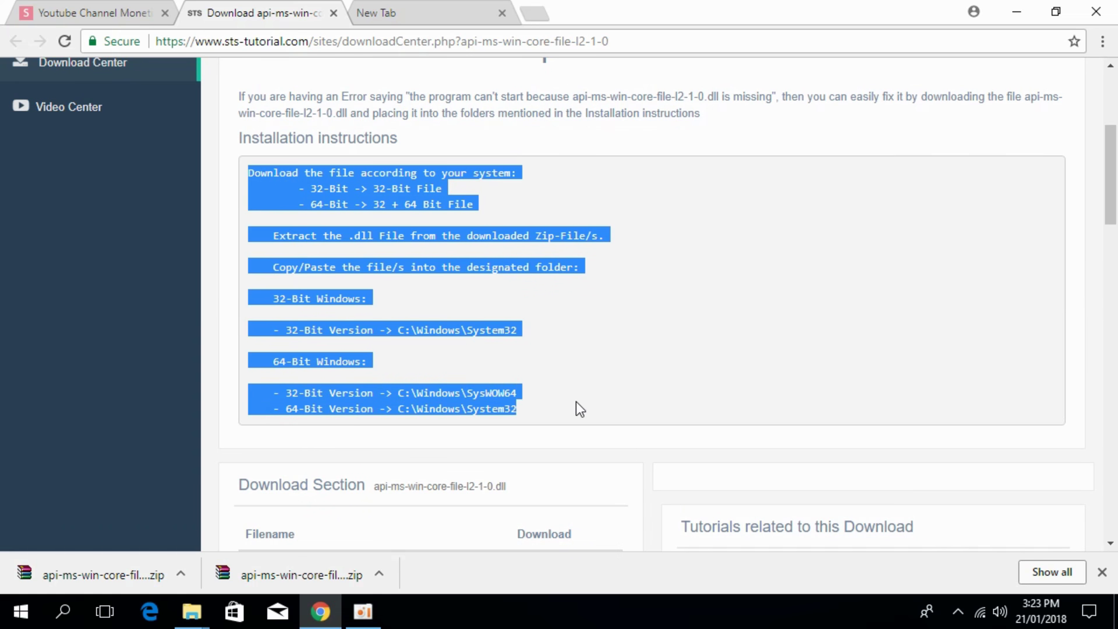
{"action": "left_click", "coordinate": [591, 299]}
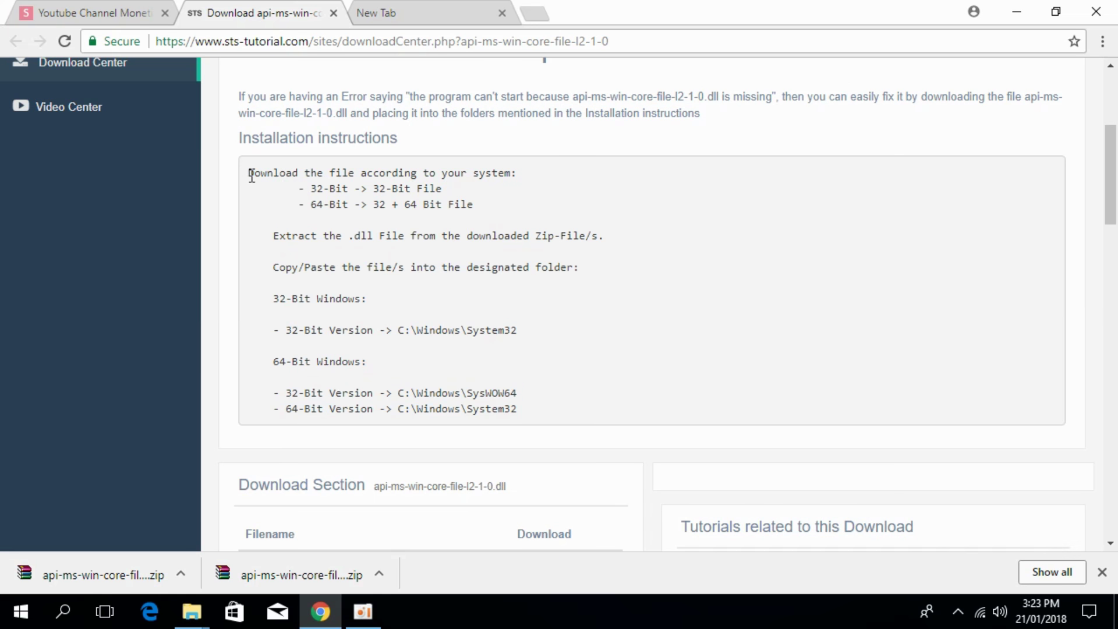
{"action": "left_click_drag", "start_coordinate": [249, 173], "coordinate": [581, 407]}
{"action": "left_click", "coordinate": [584, 406]}
Scroll down the C:\Windows folder listing in File Explorer
{"action": "scroll", "coordinate": [566, 252], "scroll_direction": "down", "scroll_amount": 3}
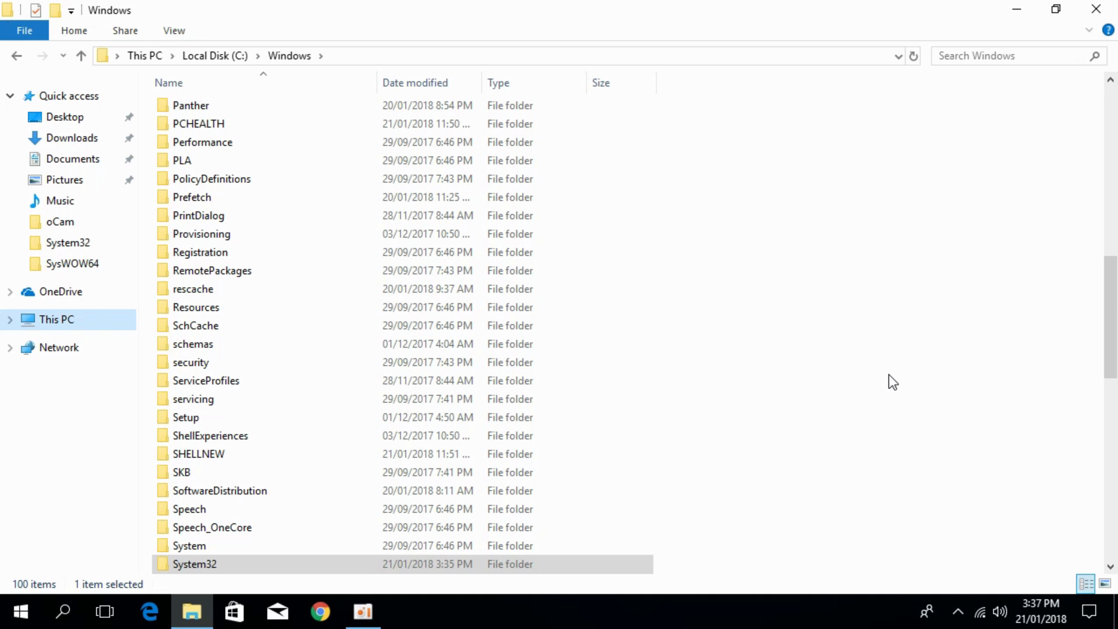